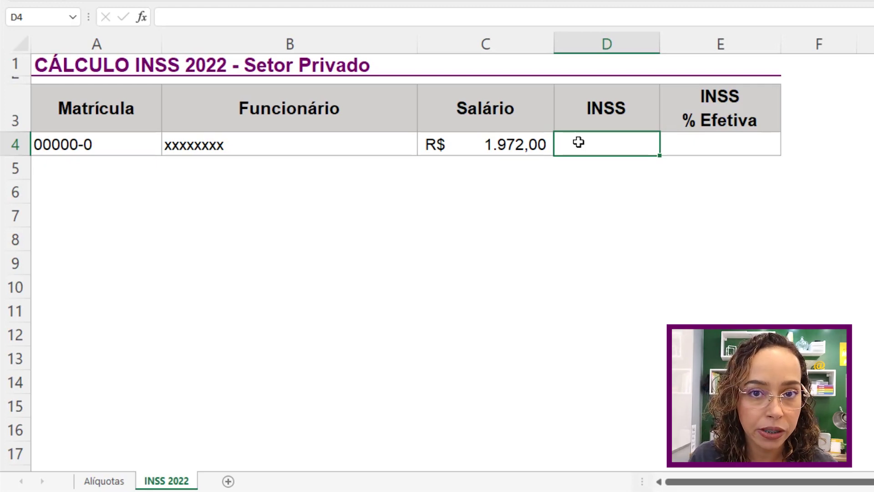
Start a PROCV formula in D4 of the INSS 2022 sheet that looks up salary C4 in the range Alíquotas!B3:E6.
left_click(533, 145)
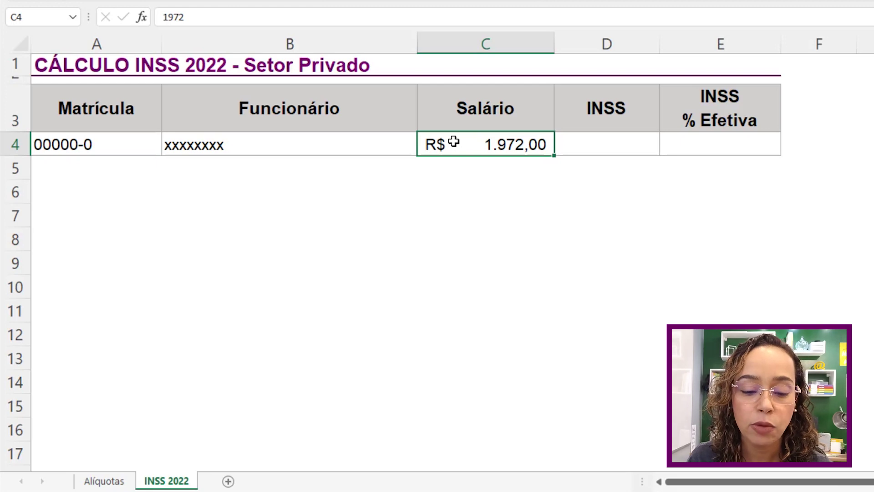
left_click(91, 478)
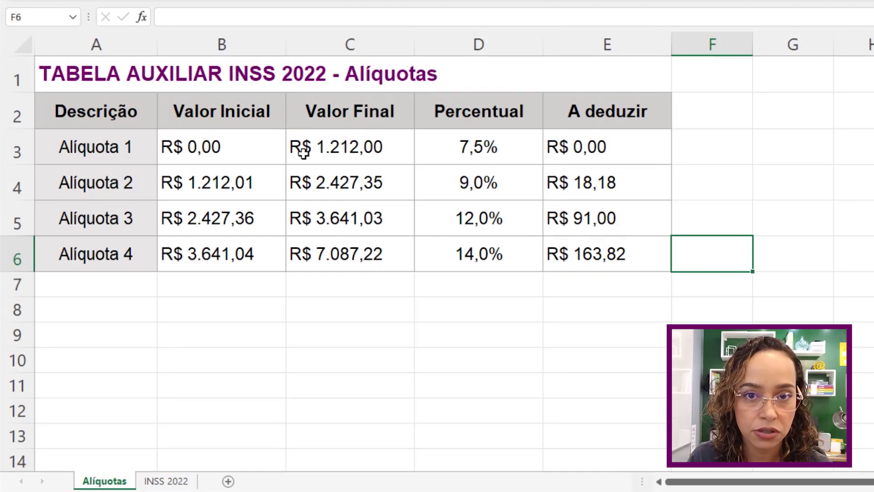
left_click(180, 482)
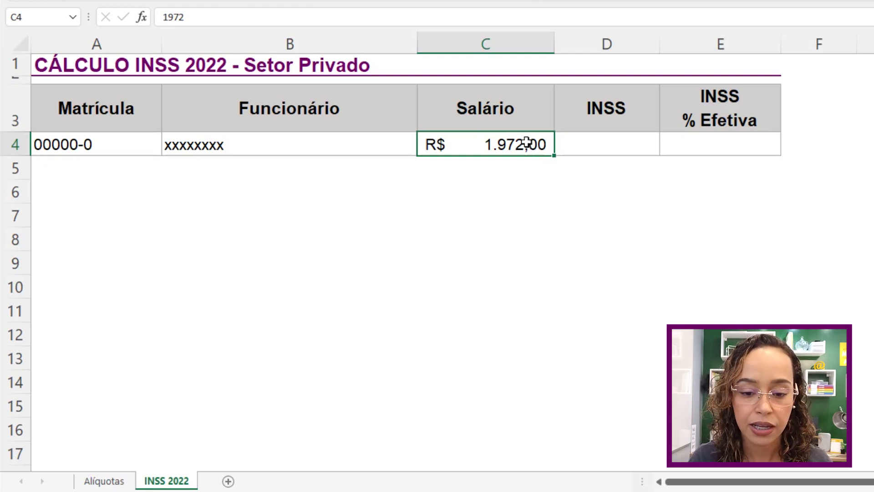
left_click(606, 142)
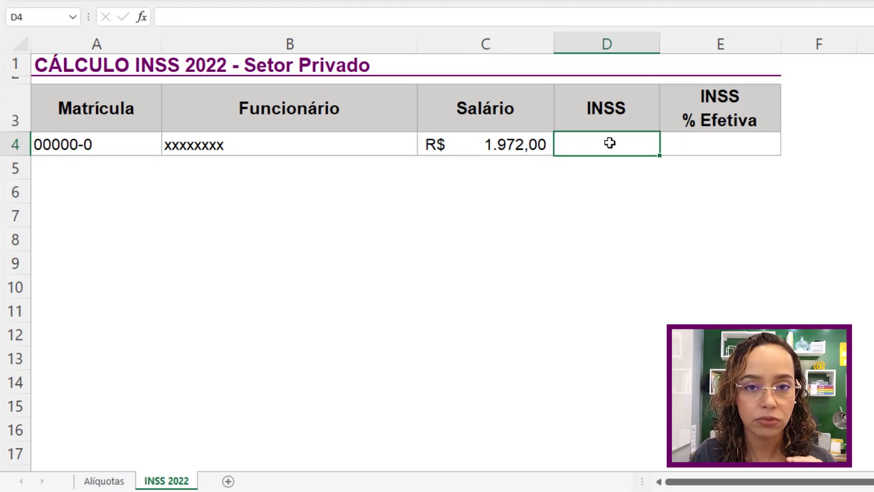
type("=procv")
key("Tab")
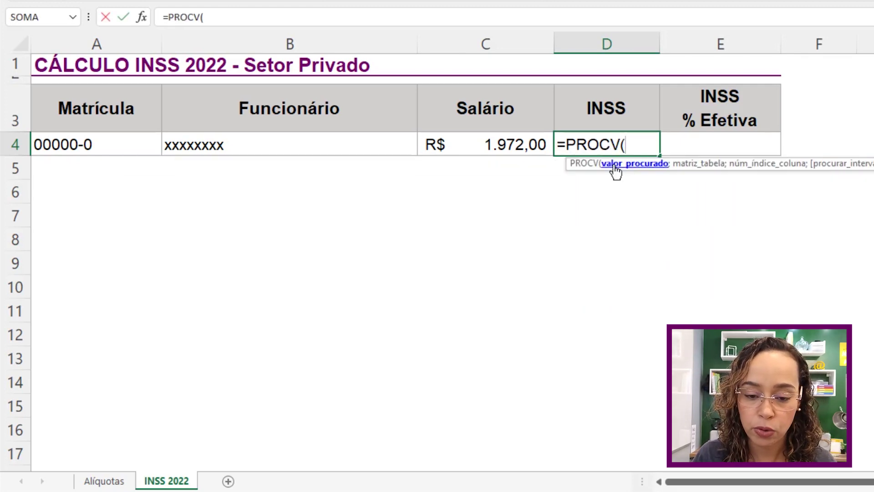
left_click(532, 146)
type(";")
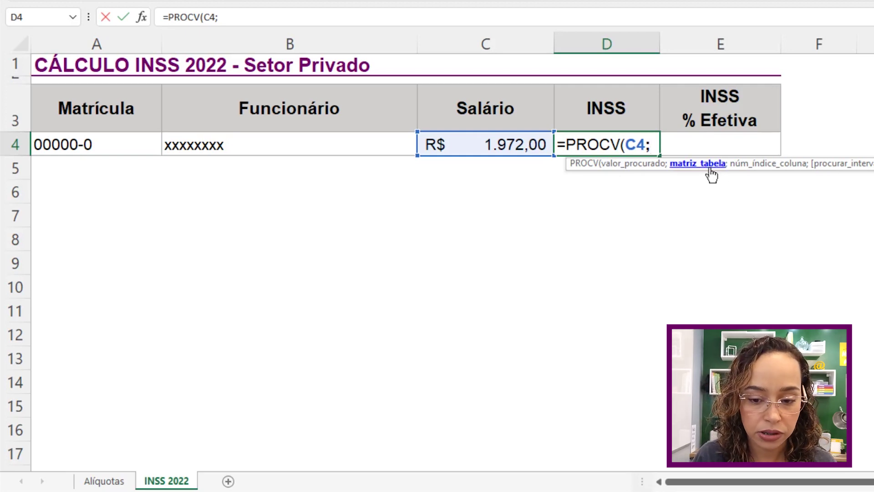
left_click(109, 481)
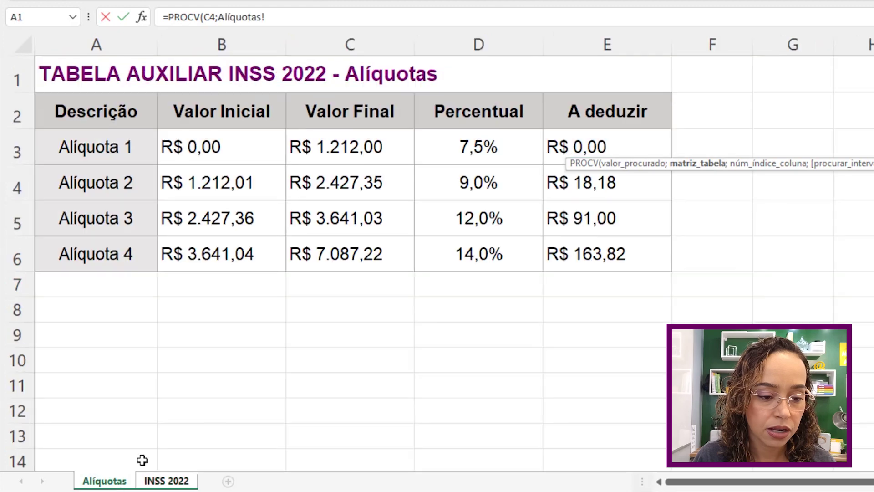
left_click_drag(207, 144, 566, 253)
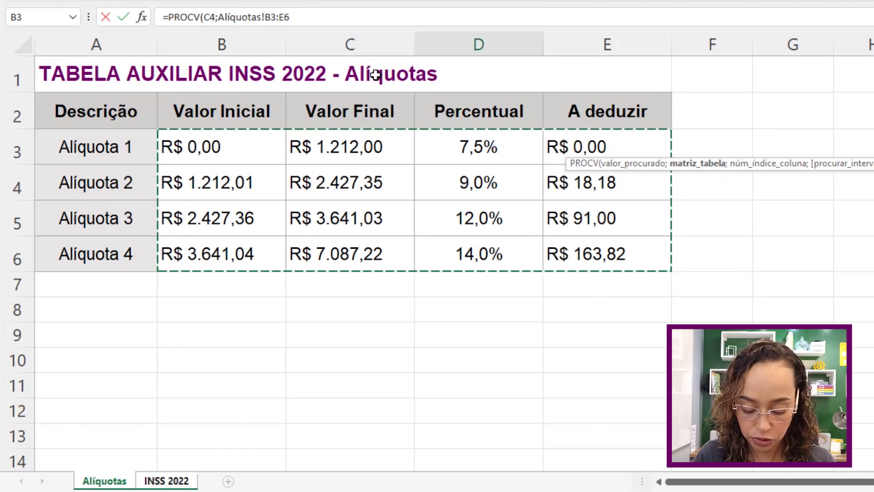
type(";")
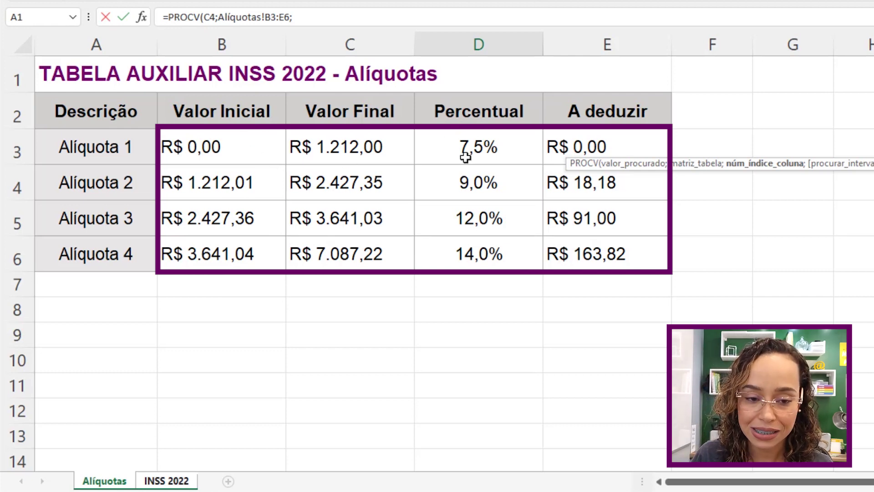
Complete the PROCV formula with column index 3 and approximate match VERDADEIRO.
left_click(338, 16)
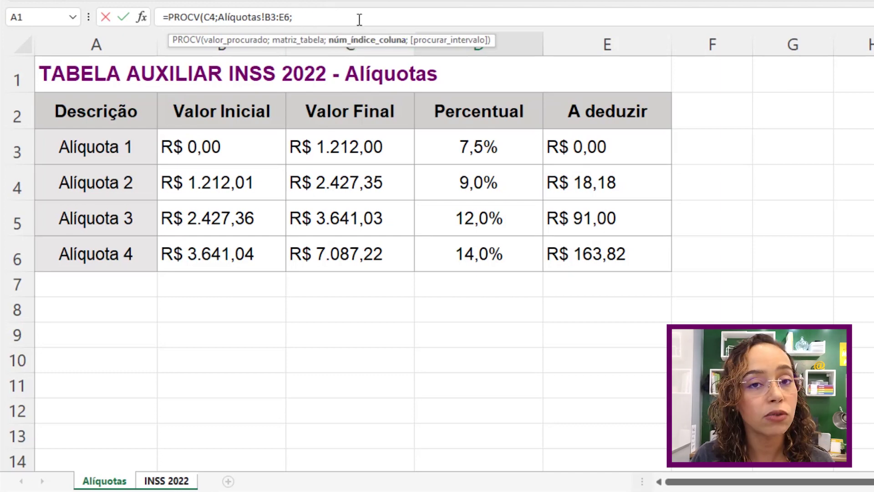
type("3;")
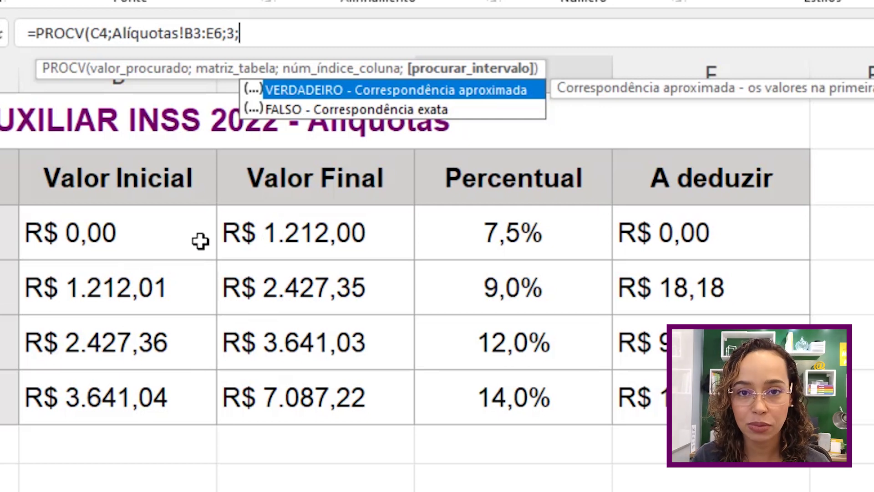
double_click(377, 91)
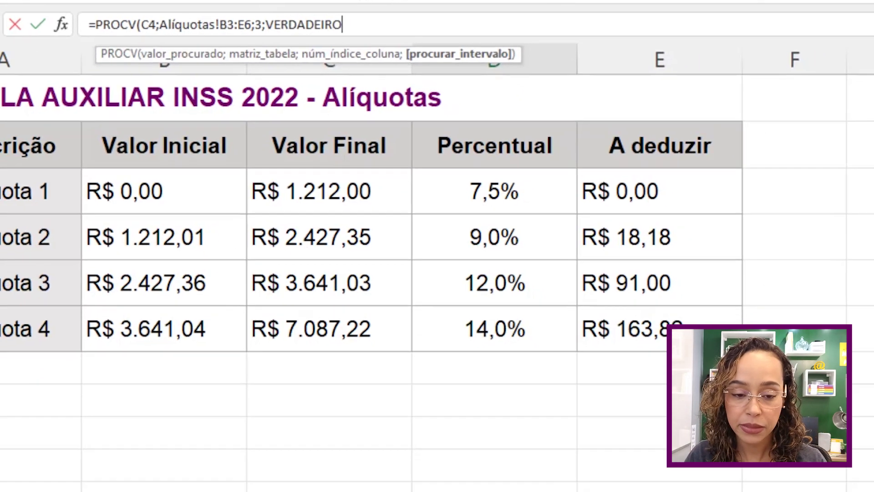
key("Return")
Extend the formula in D4 to multiply the PROCV rate by the salary in C4.
left_click(590, 133)
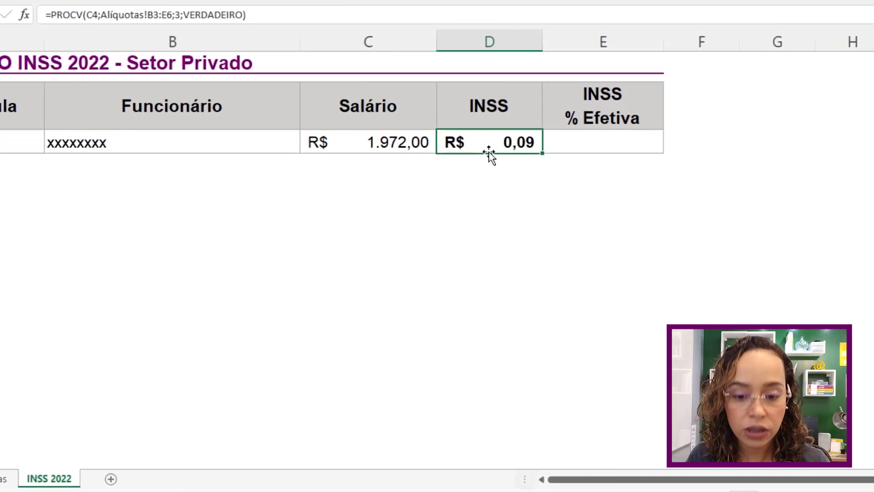
double_click(457, 146)
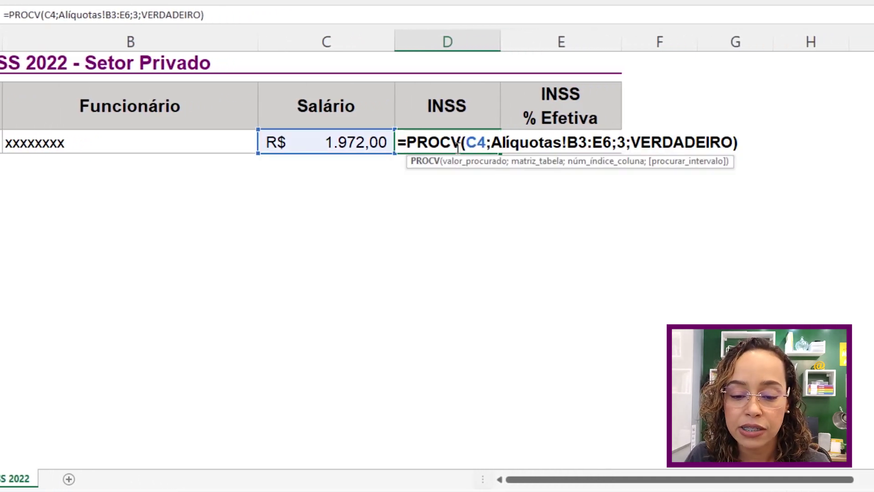
left_click(741, 142)
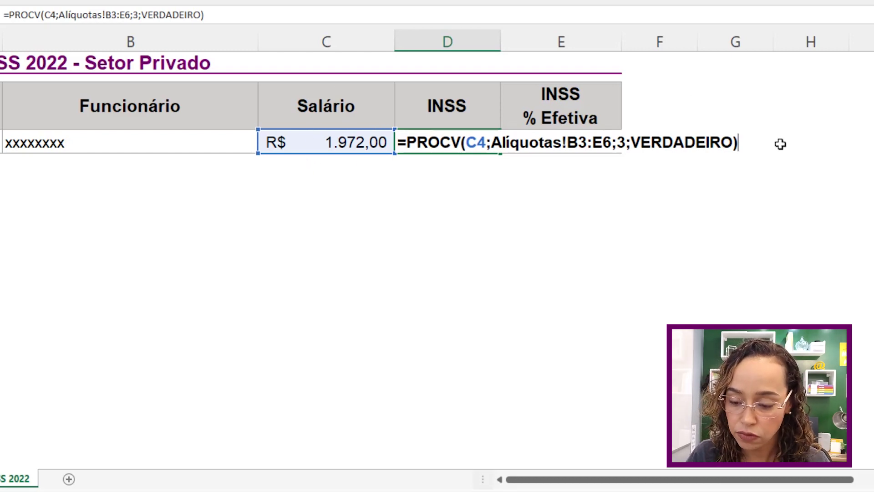
type("*")
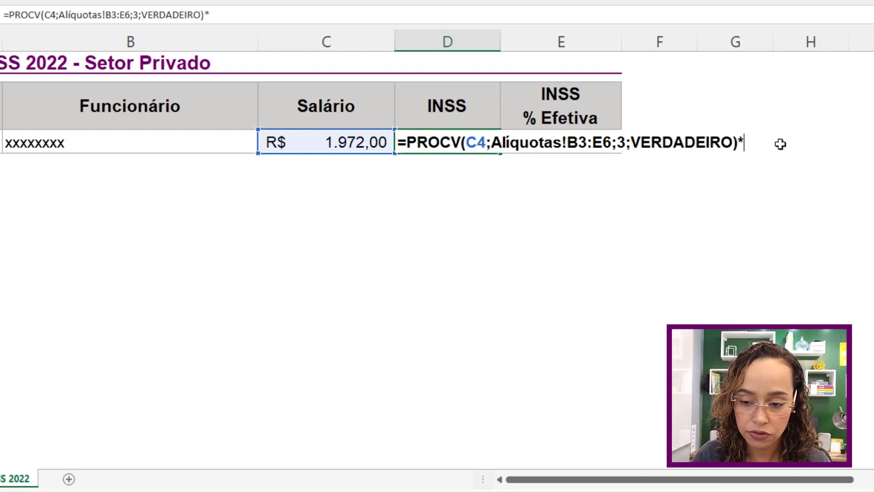
left_click(335, 140)
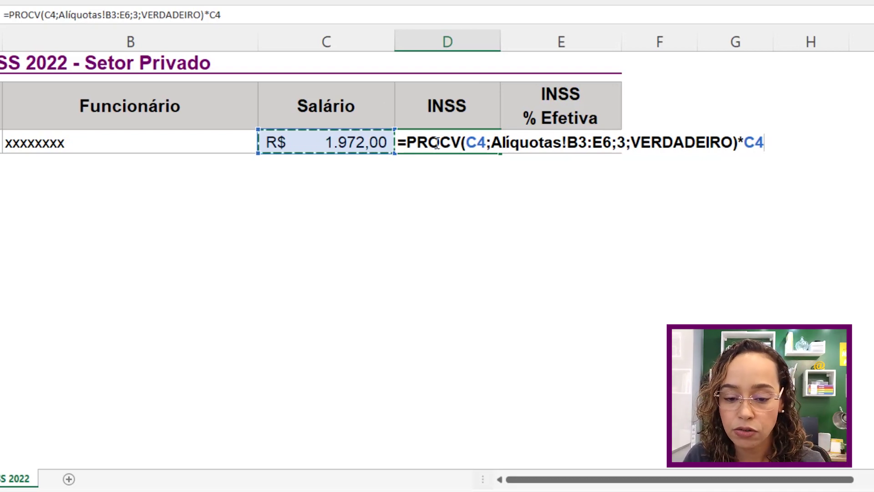
Subtract a copy of the PROCV expression with column index 4 at the end of the D4 formula.
left_click_drag(407, 143, 739, 142)
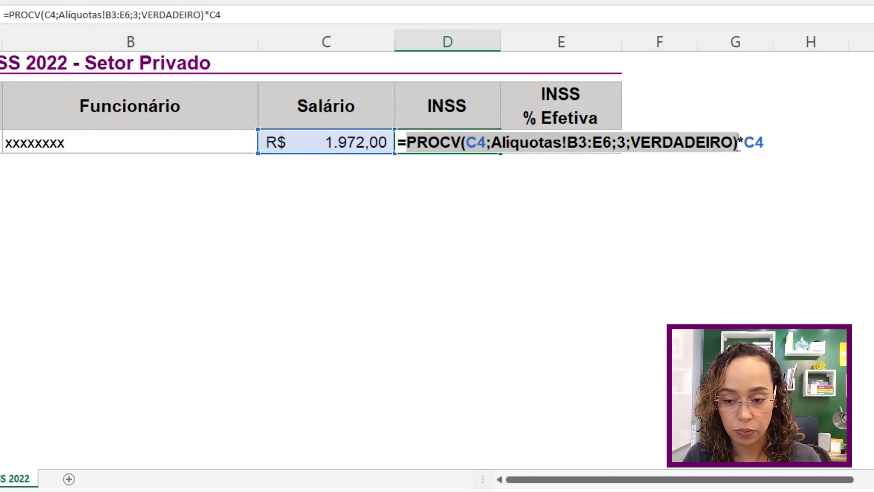
left_click(773, 144)
type("-")
key("ctrl+v")
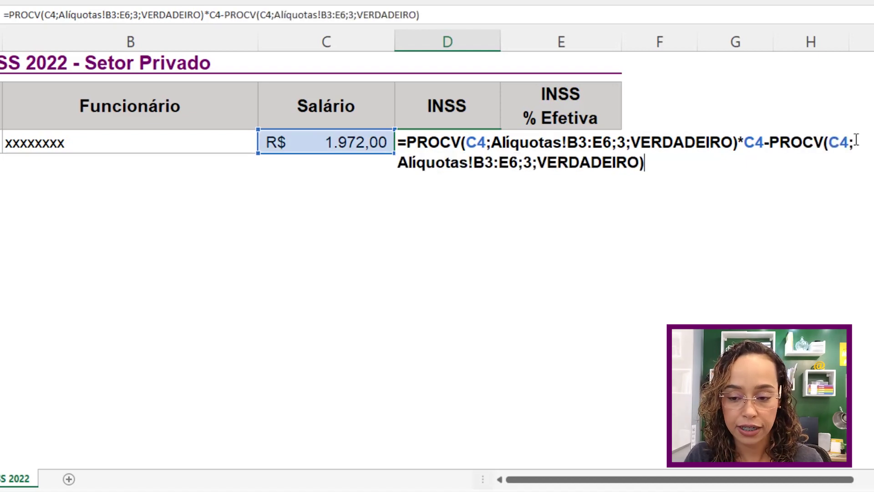
left_click(524, 163)
key("Delete")
type("4")
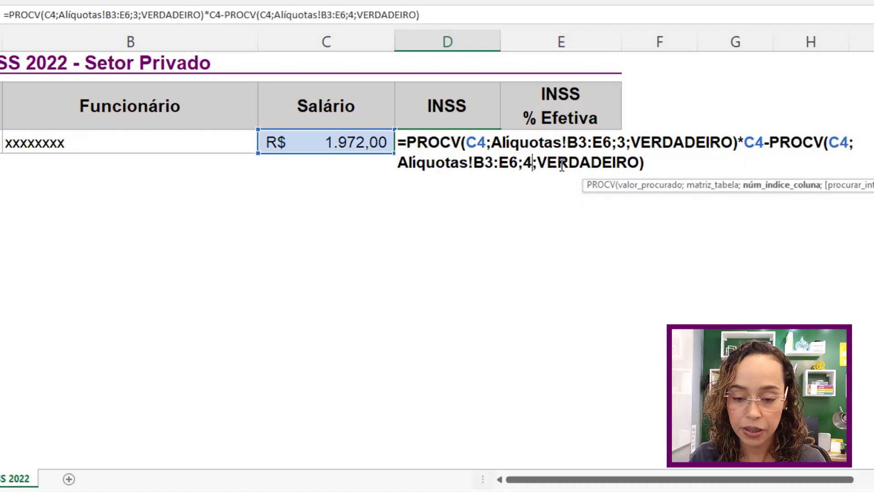
left_click(659, 162)
key("Return")
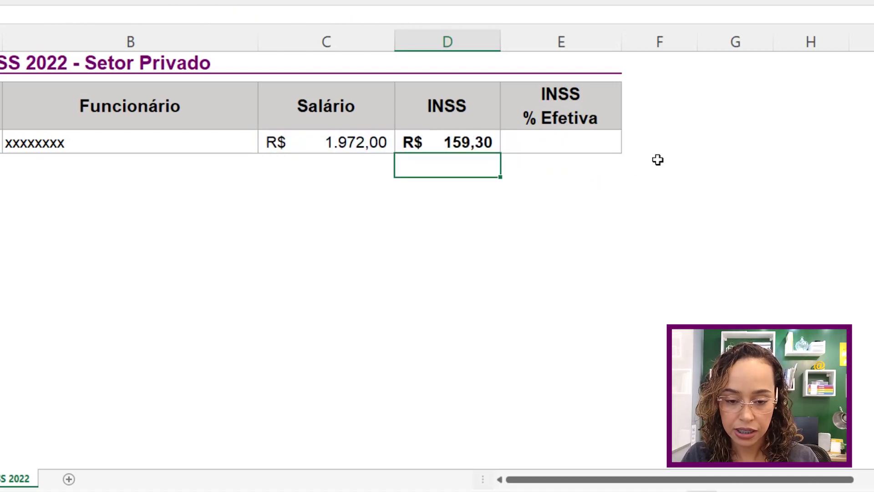
Make the Alíquotas range absolute as $B$3:$E$6 in both PROCV functions of the D4 formula.
left_click(482, 142)
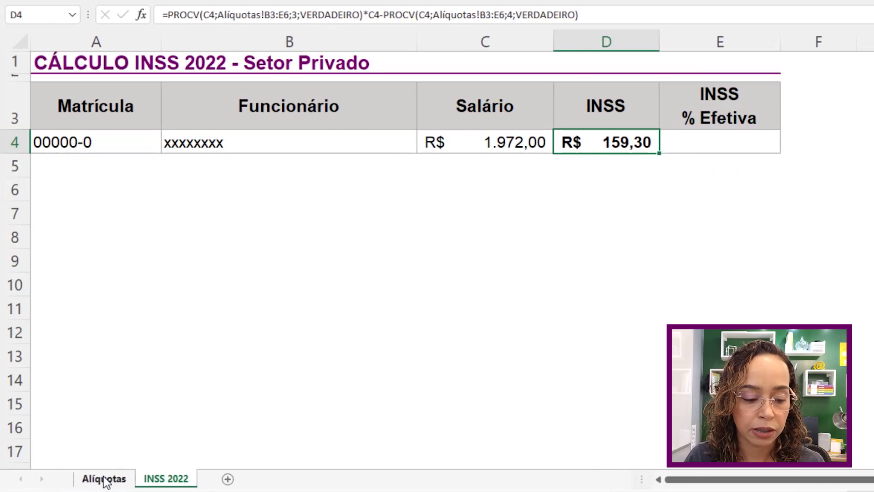
left_click(105, 479)
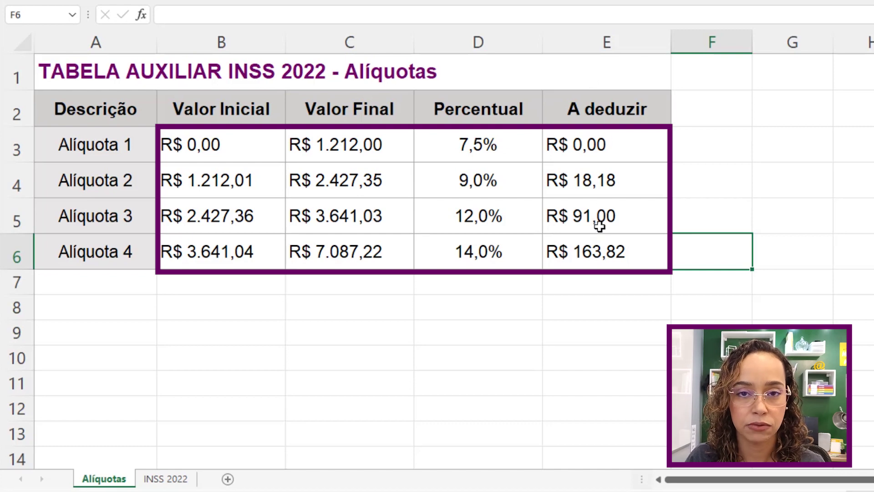
left_click(166, 479)
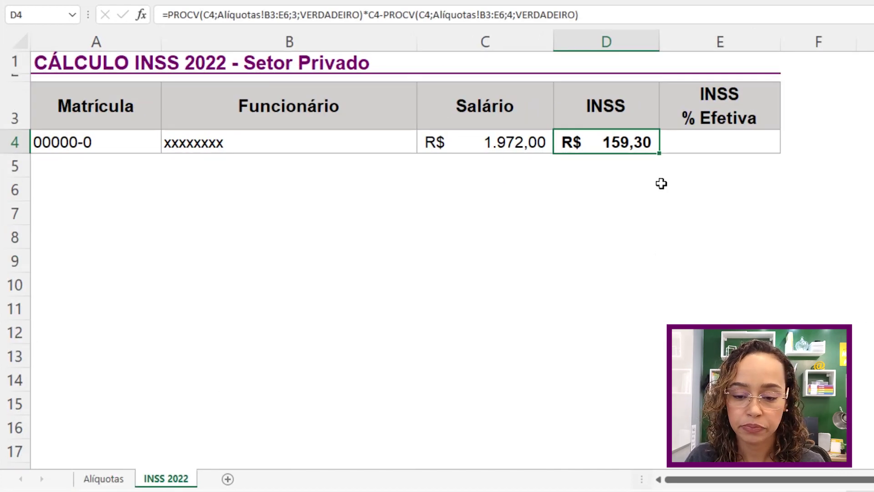
double_click(649, 146)
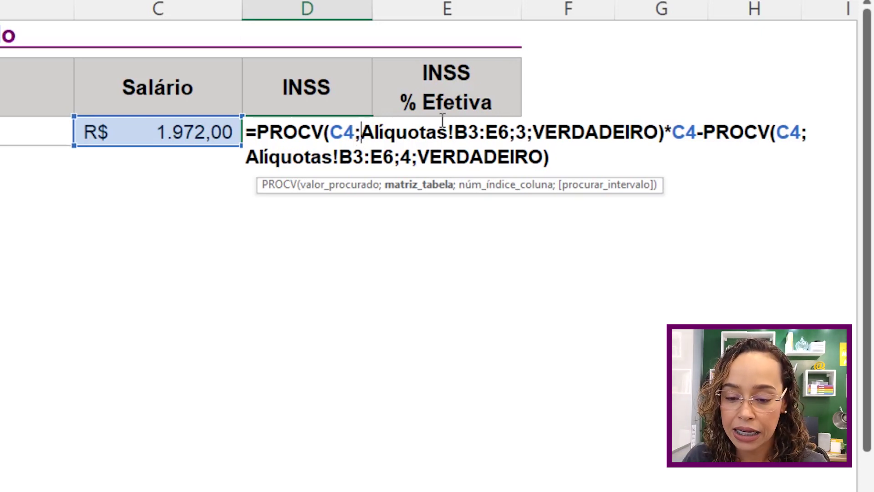
left_click_drag(467, 133, 510, 133)
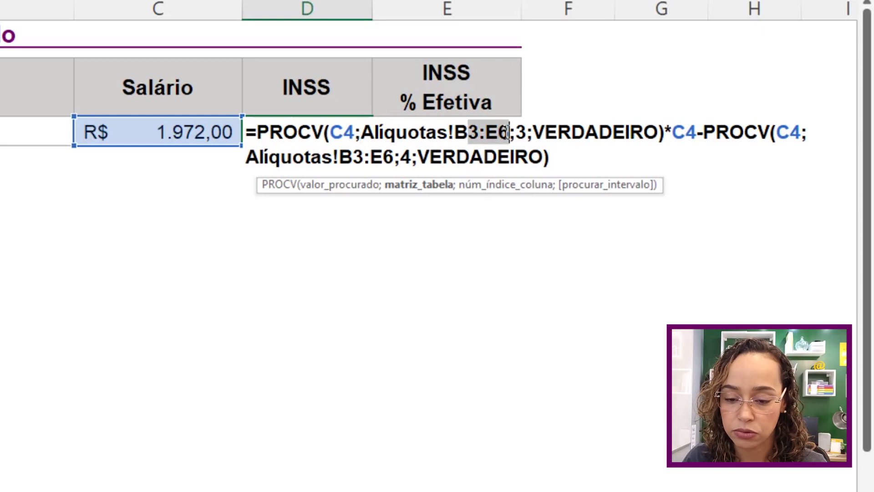
key("F4")
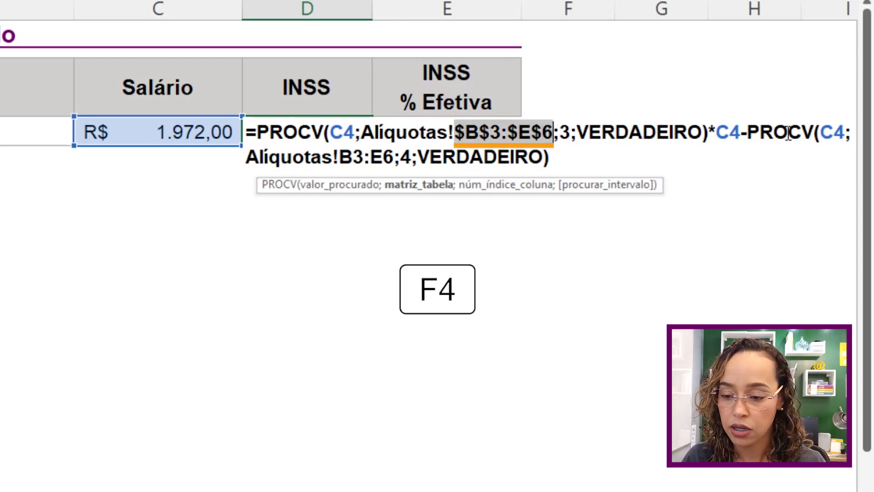
left_click_drag(340, 157, 394, 157)
key("F4")
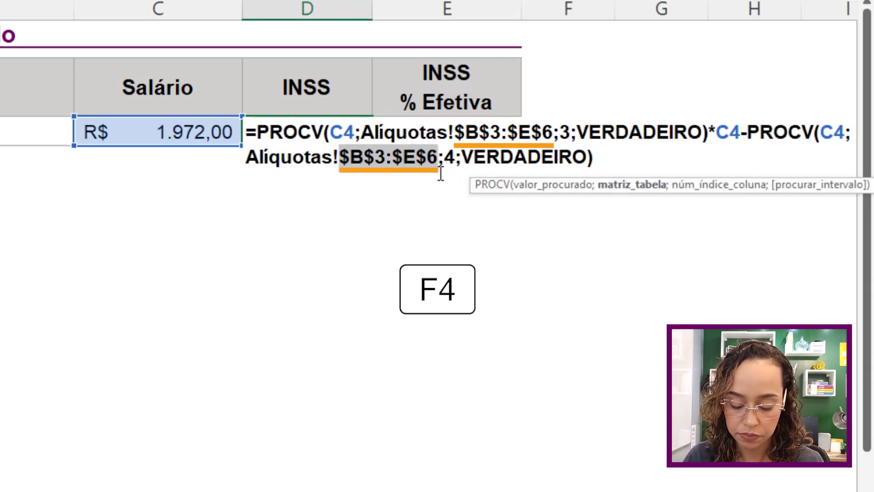
key("Return")
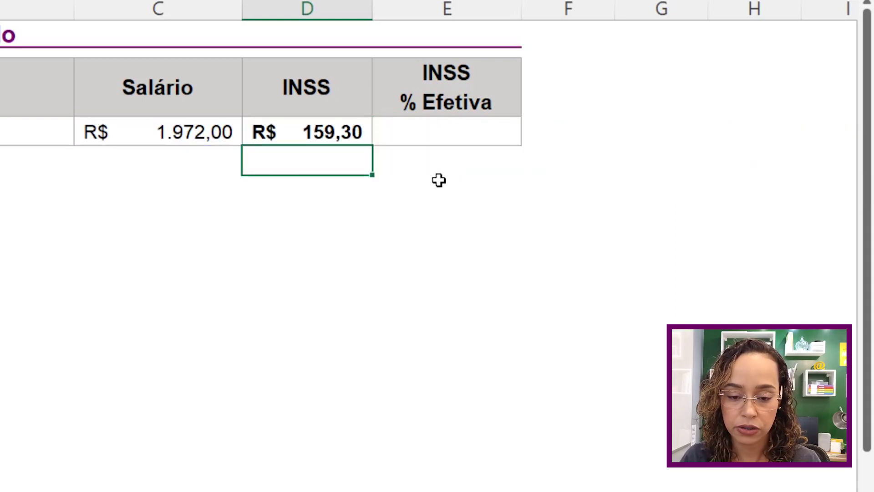
Wrap the D4 formula in an SE function and begin its logical test with C4<=.
key("Up")
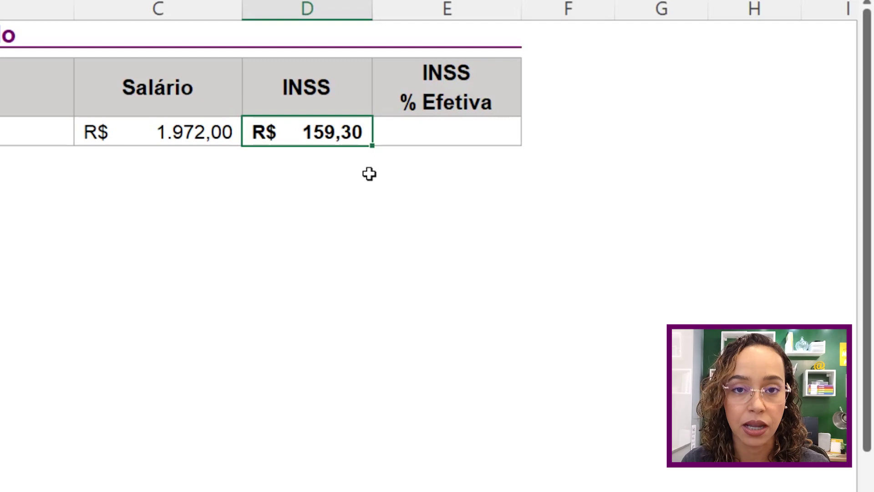
double_click(332, 130)
left_click(258, 132)
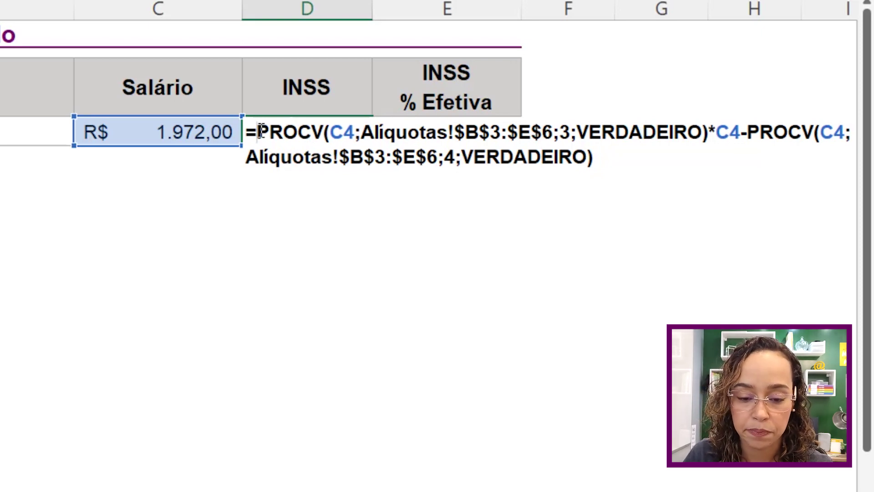
type("Se")
key("Tab")
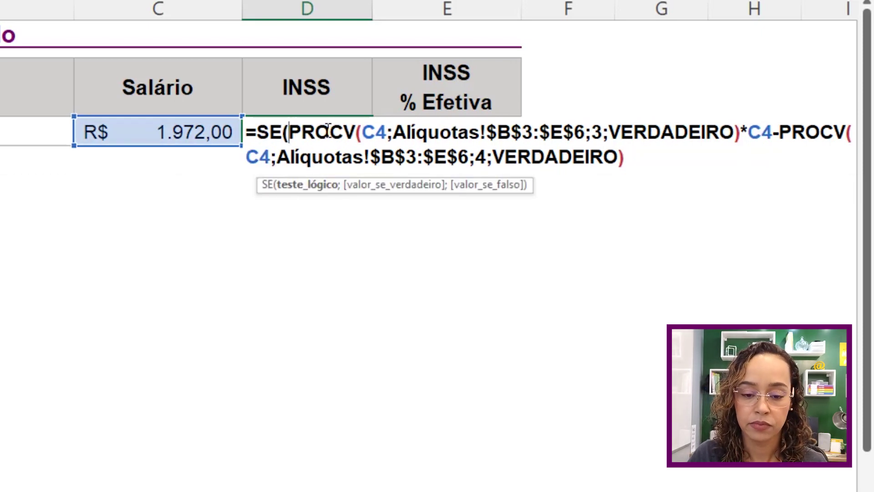
left_click(172, 130)
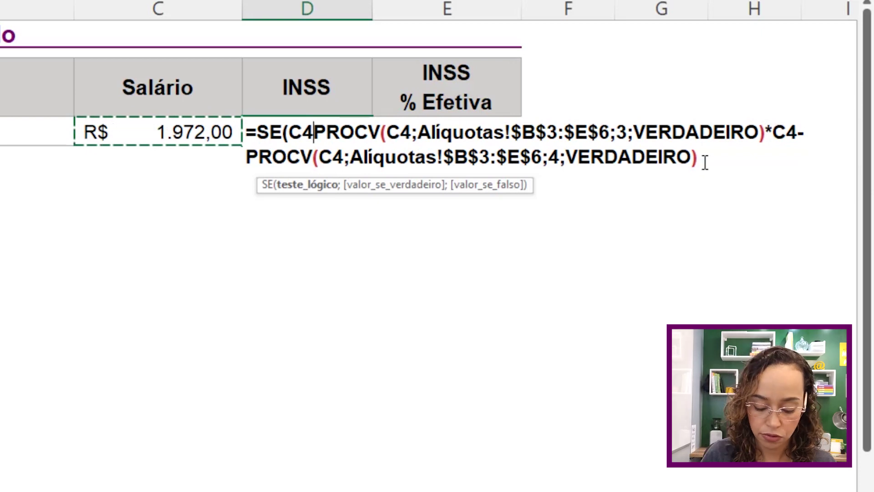
type("<=")
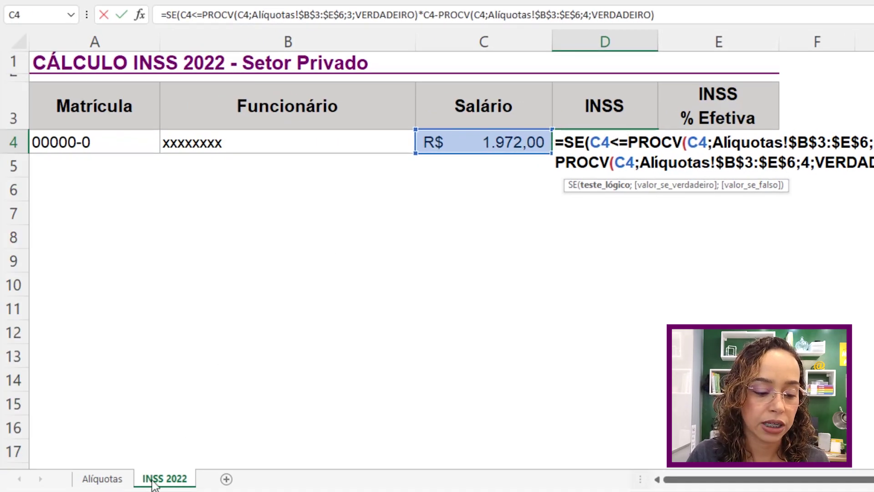
Complete the SE test with the ceiling Alíquotas!C6, leaving the PROCV calculation as the value if true.
left_click(102, 479)
left_click(346, 253)
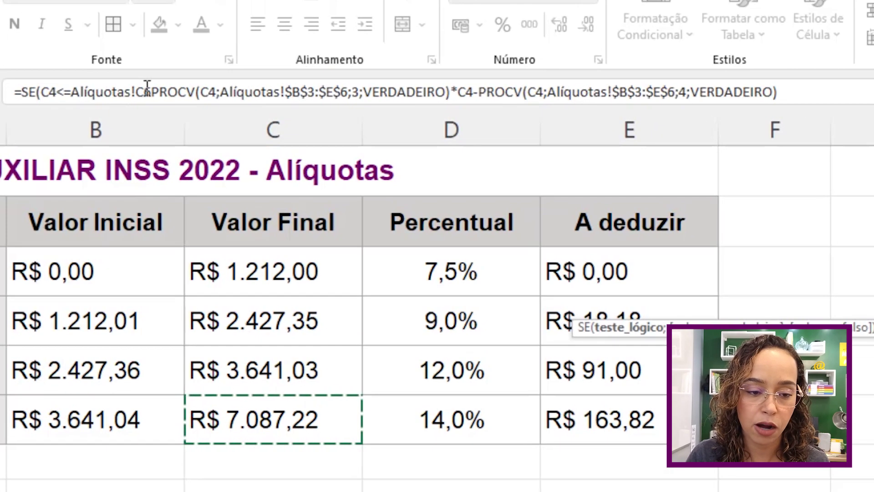
left_click(153, 89)
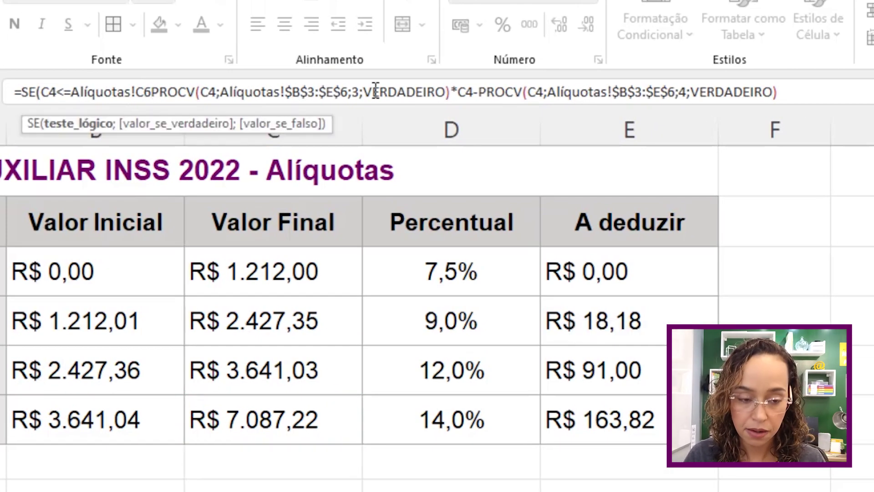
type(";")
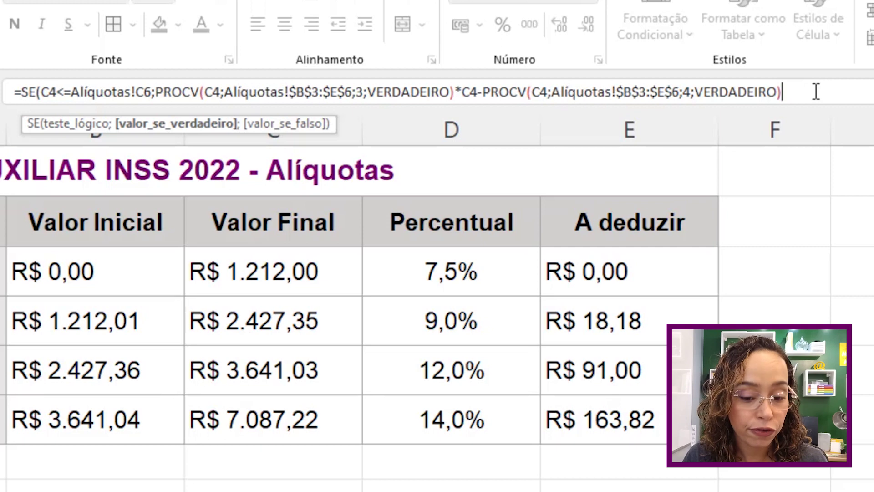
Add Alíquotas!C6*Alíquotas!D6-Alíquotas!E6 as the SE value if false and finish the D4 formula.
type(";")
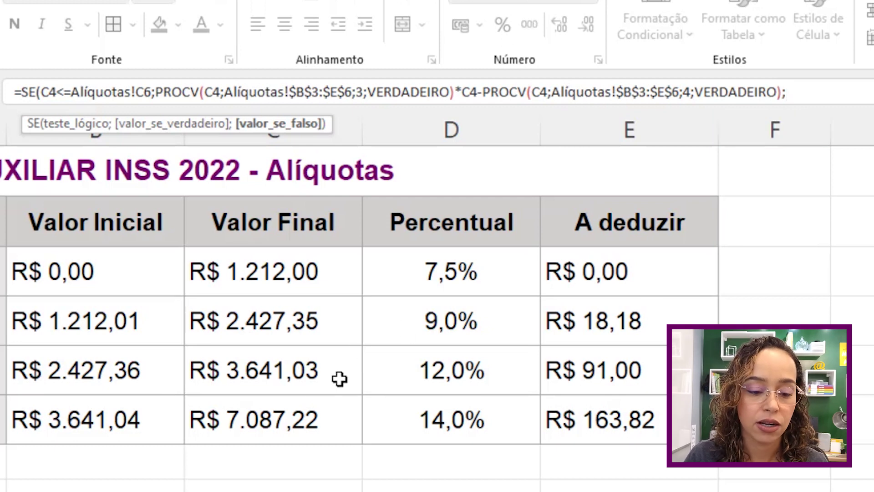
left_click(304, 414)
type("*")
left_click(386, 424)
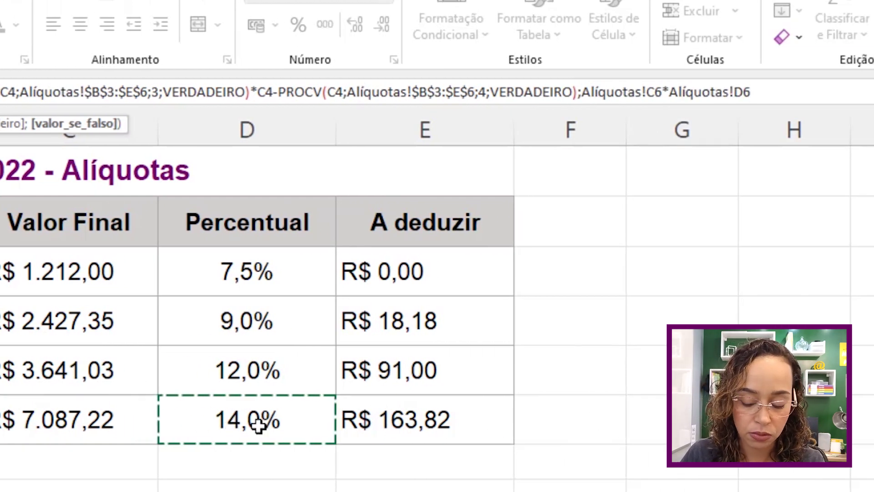
type("-")
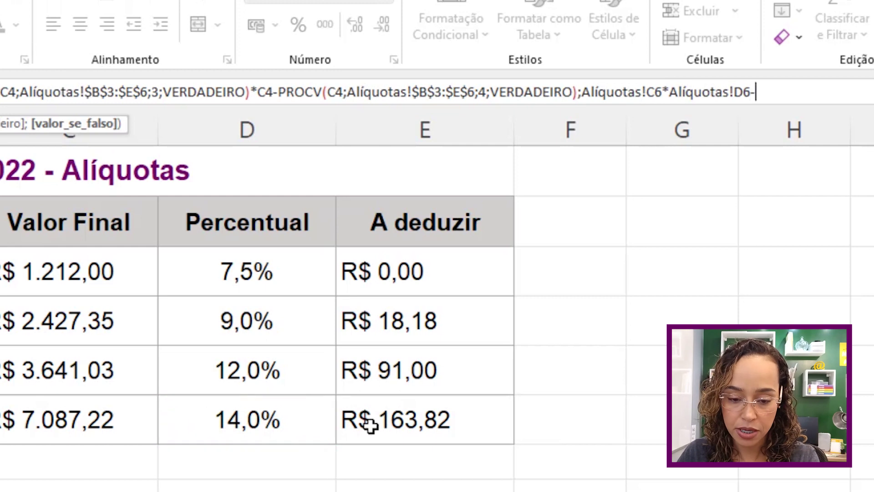
left_click(418, 419)
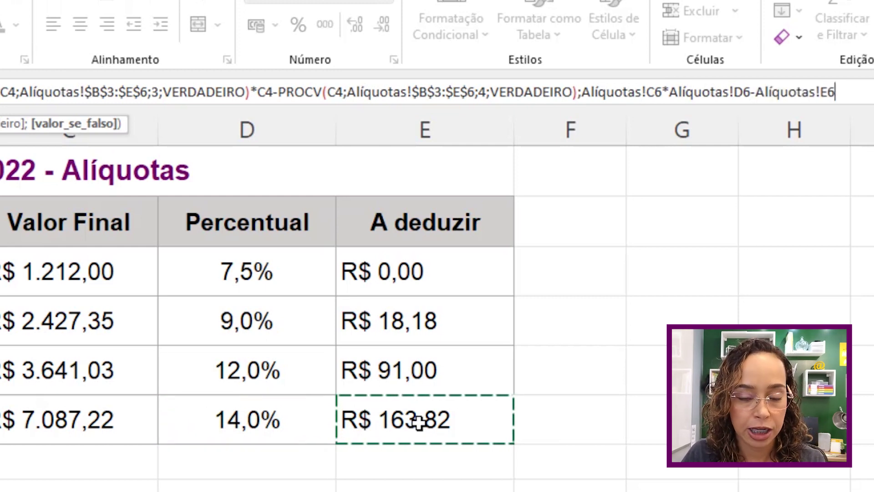
type(")")
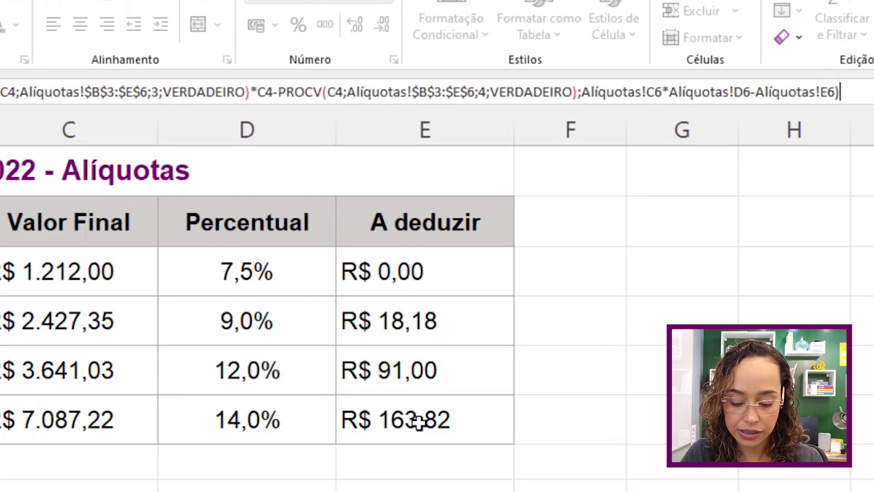
key("Return")
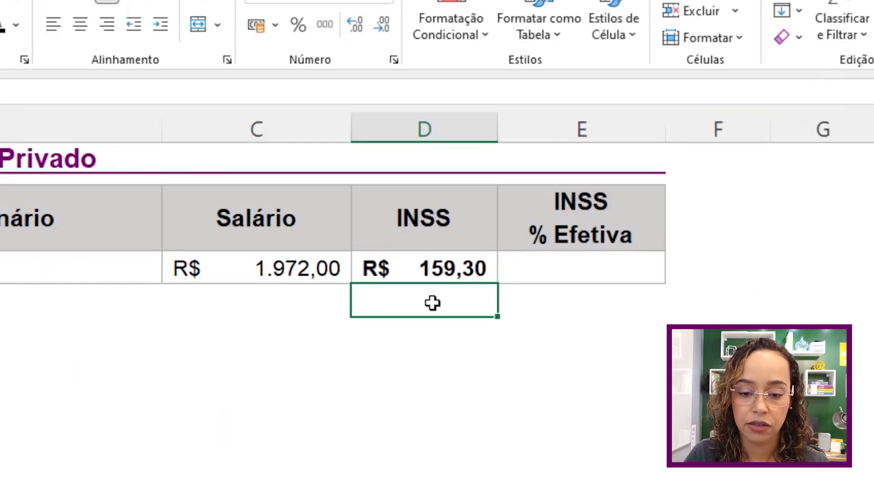
Test the INSS formula by entering salaries of 8000 and 7.087,22 in C4.
left_click(429, 268)
left_click(334, 272)
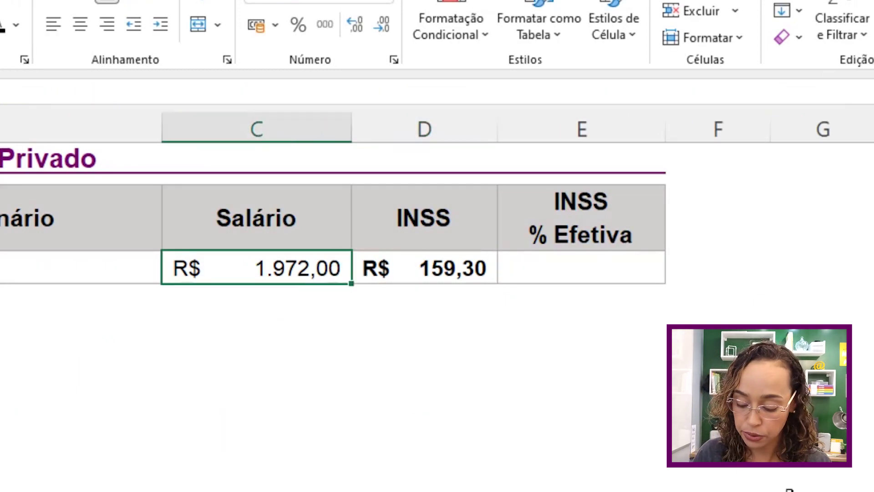
type("8000")
key("Return")
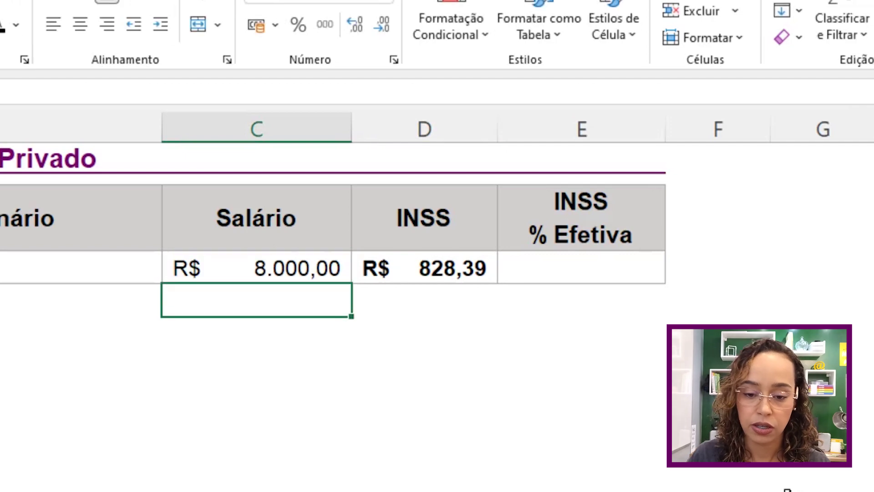
left_click(326, 269)
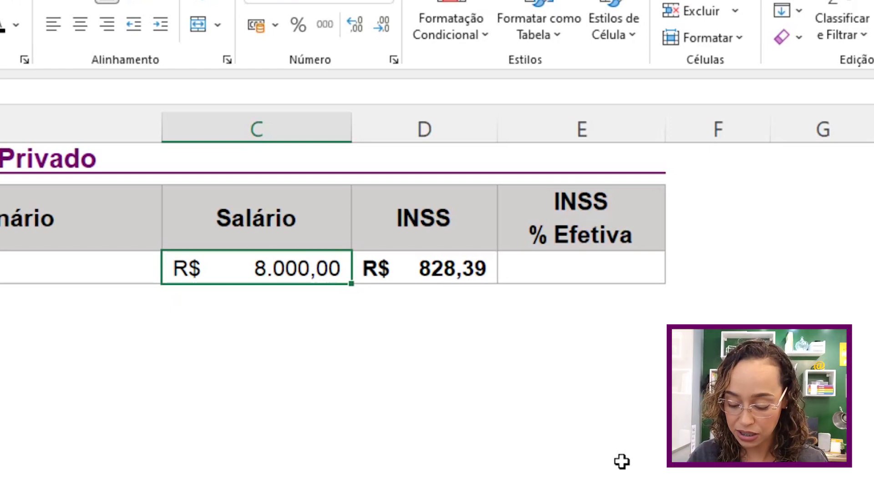
type("7.087,22")
key("Return")
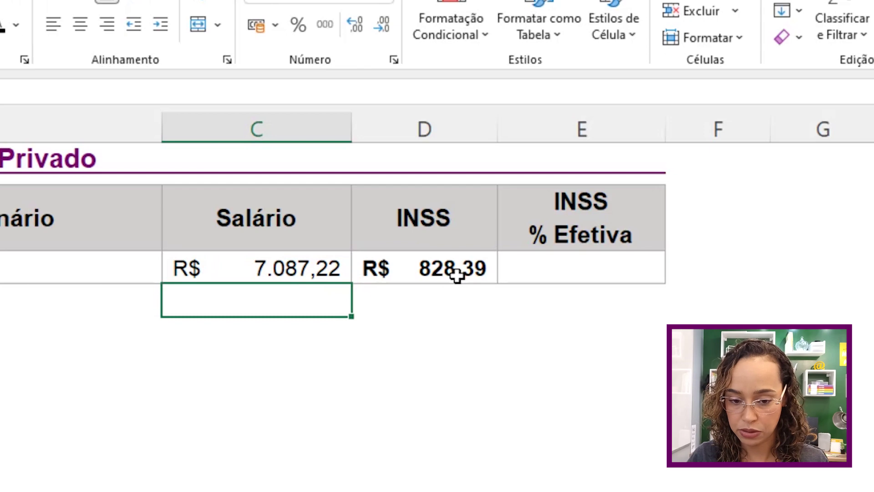
Test the INSS formula with salaries of 7000 and 10000 in C4.
left_click(328, 264)
type("7.00")
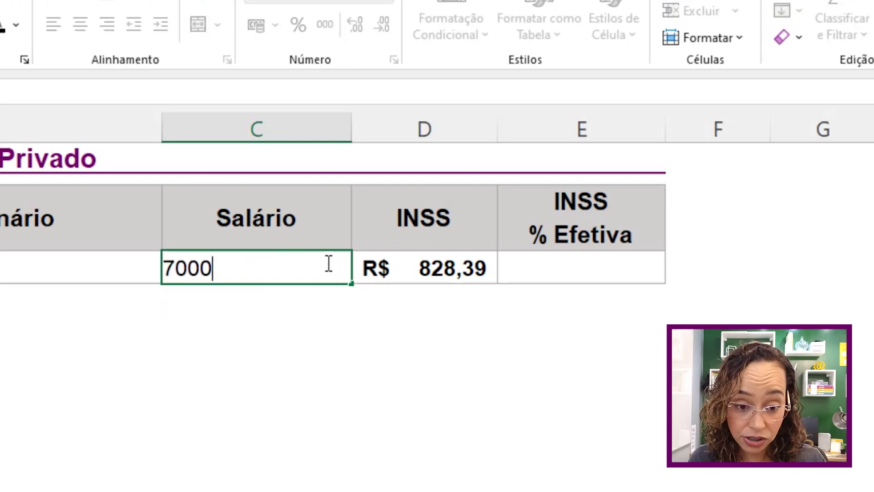
type("0")
key("Return")
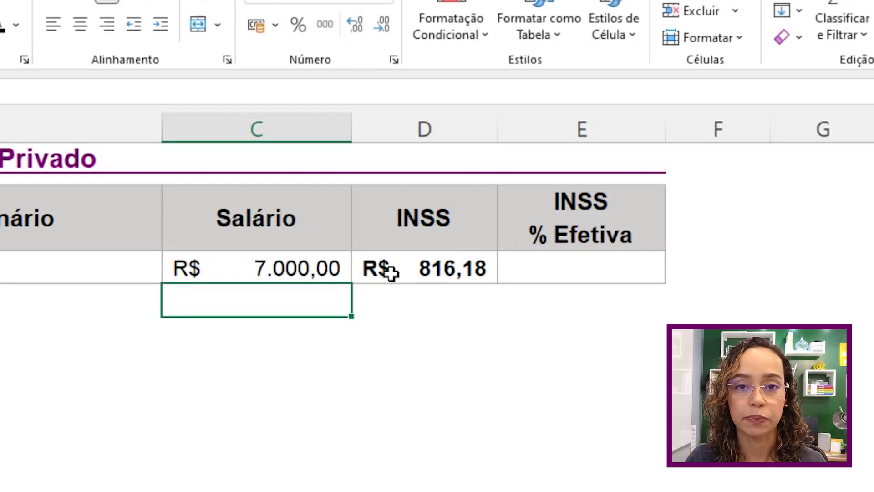
left_click(305, 273)
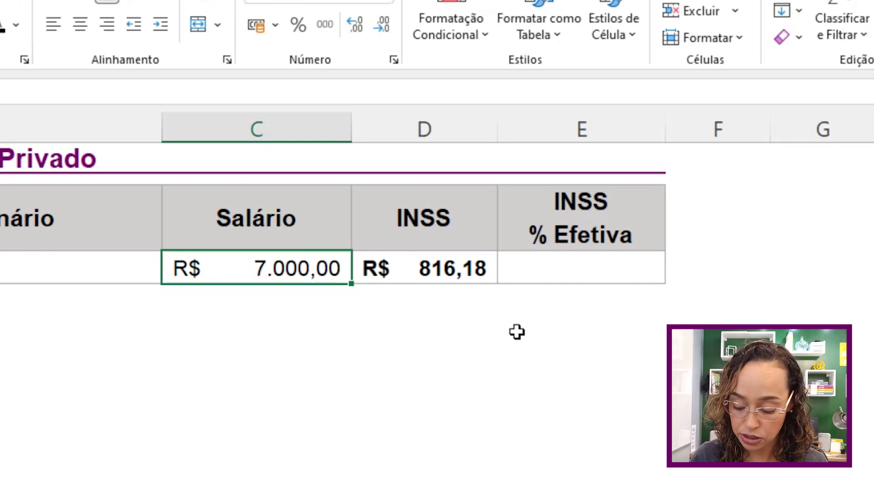
type("10000")
key("Return")
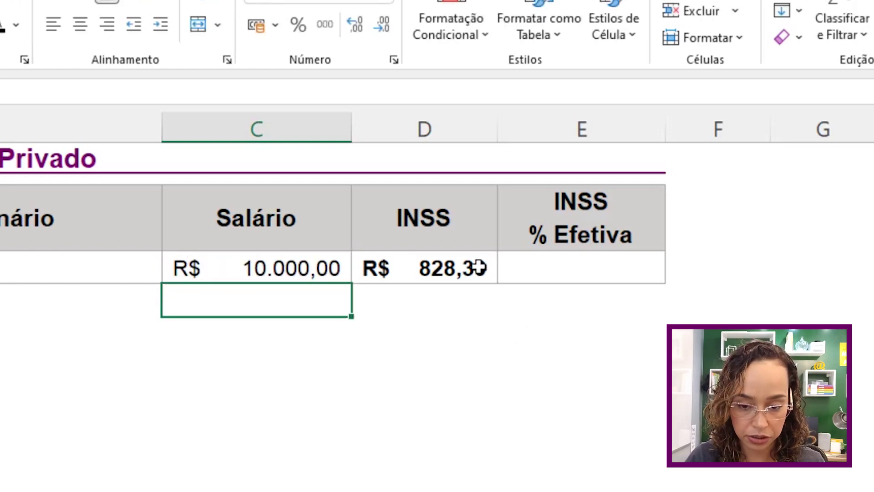
Set the salary in C4 back to 1972.
left_click(280, 276)
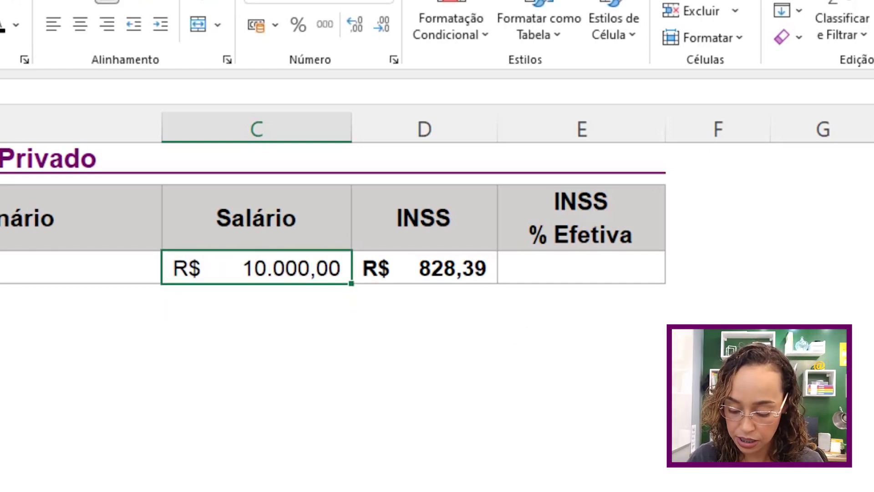
type("1.97")
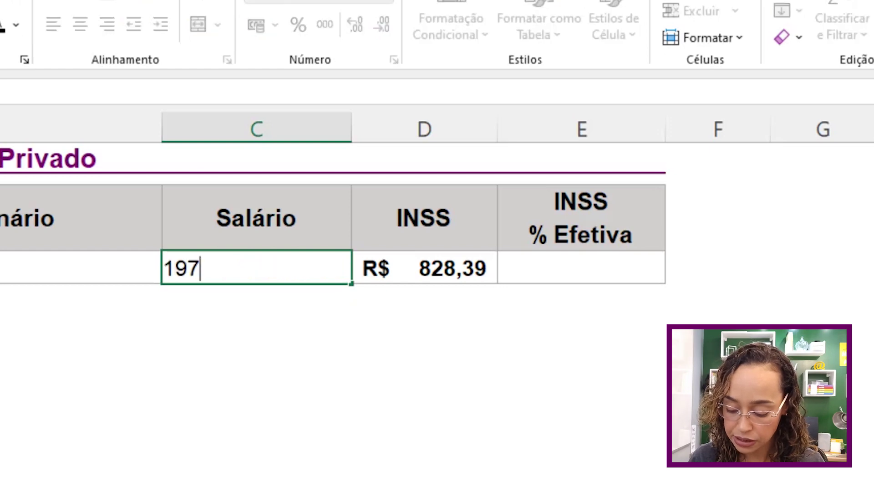
type("2")
left_click(451, 266)
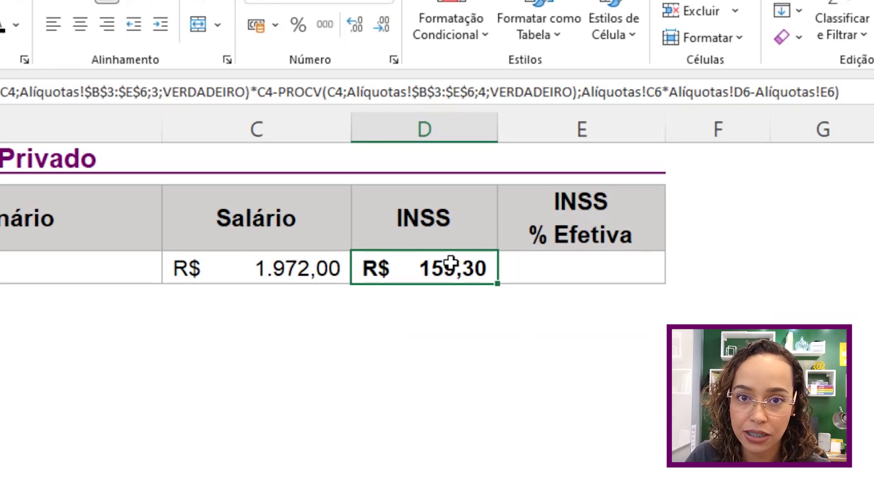
Make the Alíquotas references $C$6, $D$6 and $E$6 absolute in the SE test and value if false of D4.
double_click(451, 264)
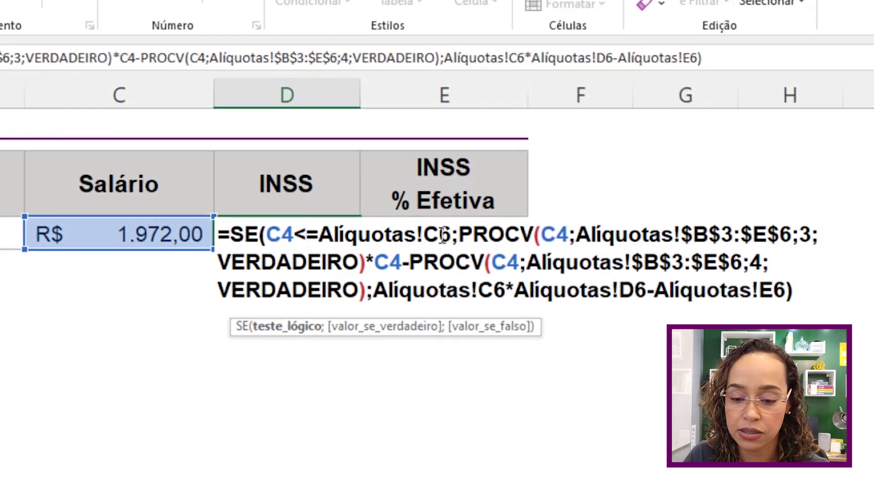
key("F4")
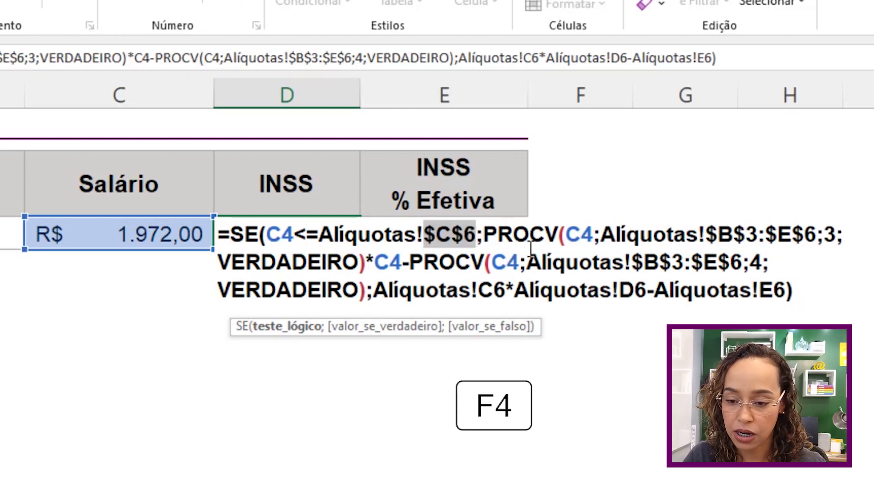
left_click(473, 291)
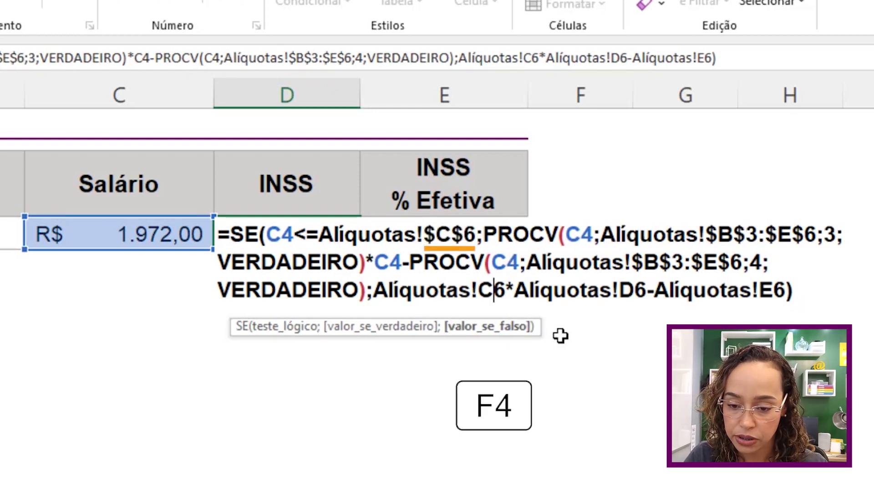
key("F4")
left_click(660, 290)
key("F4")
left_click(828, 291)
key("F4")
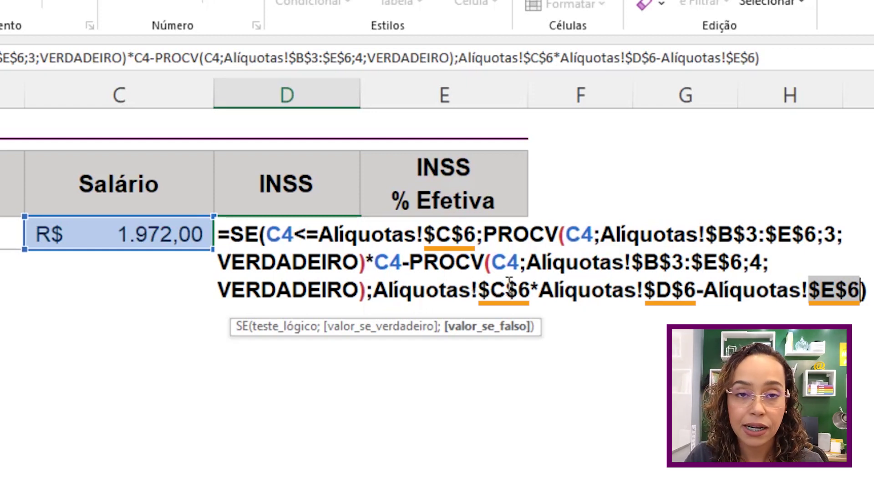
key("Return")
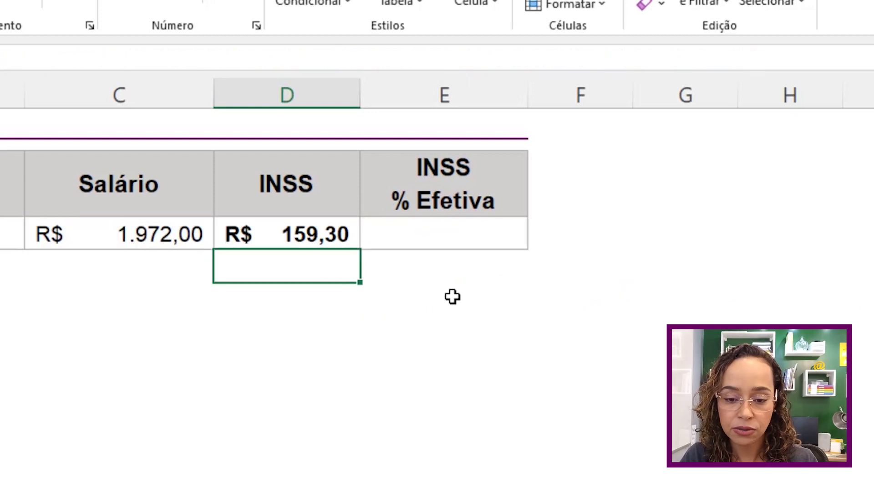
Calculate the effective INSS percentage in E4 with the formula =D4/C4.
left_click(297, 232)
left_click(422, 233)
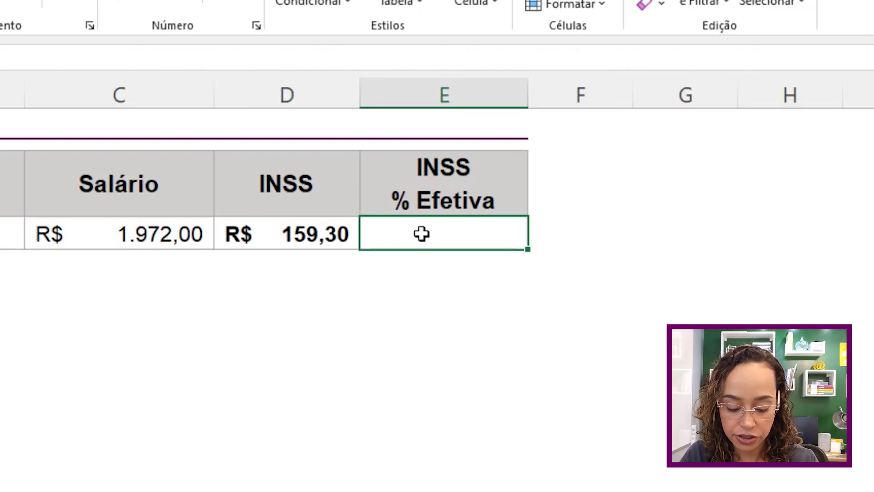
type("=")
left_click(287, 233)
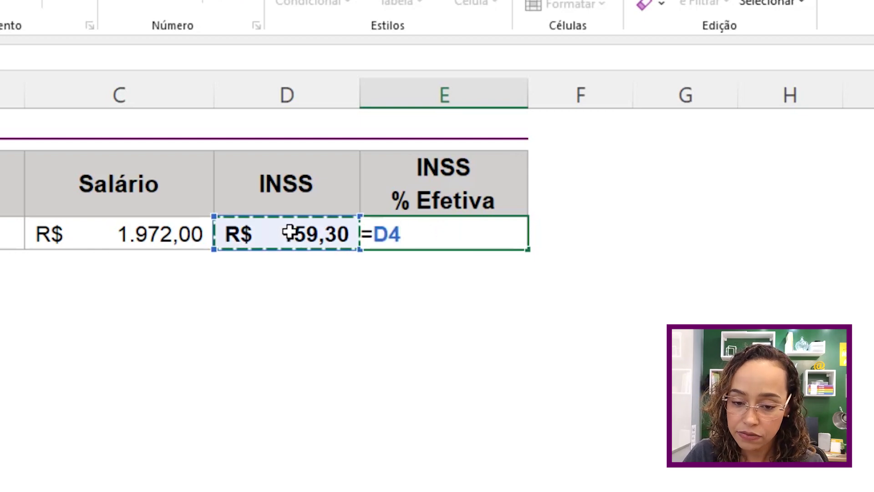
type("/")
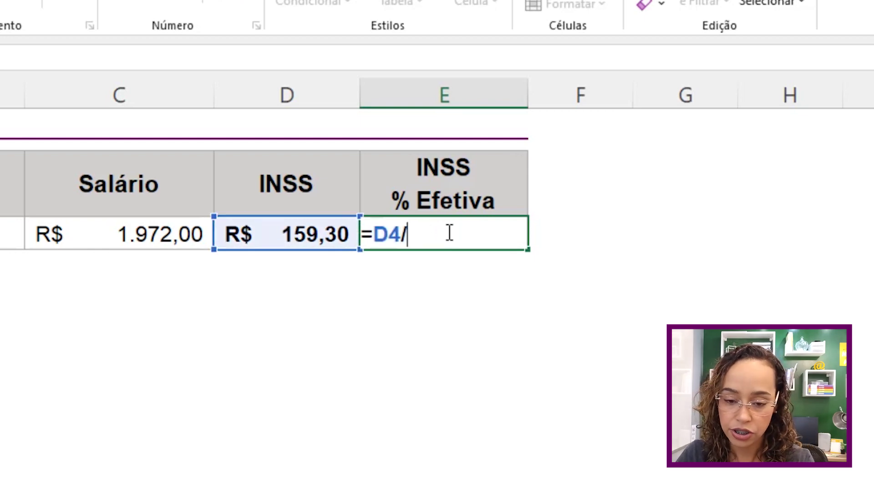
left_click(182, 233)
key("Return")
Change the number format of the effective INSS percentage in E4 to Geral.
left_click(508, 235)
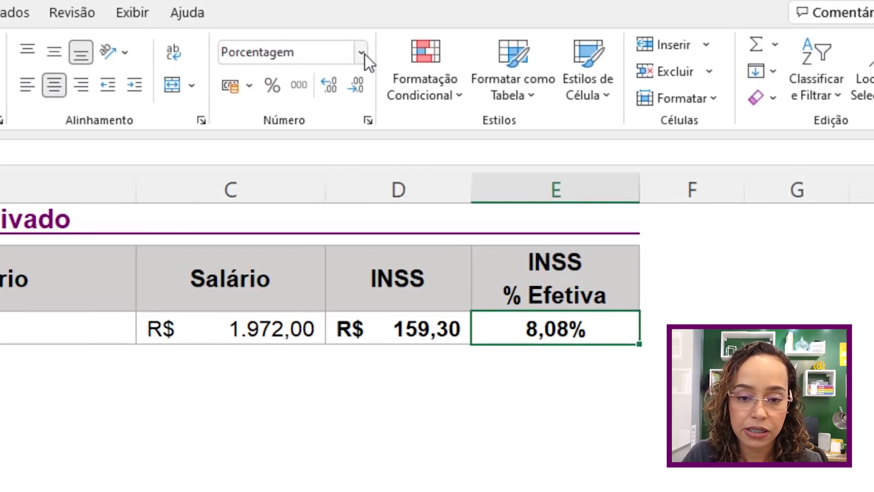
left_click(362, 53)
left_click(338, 86)
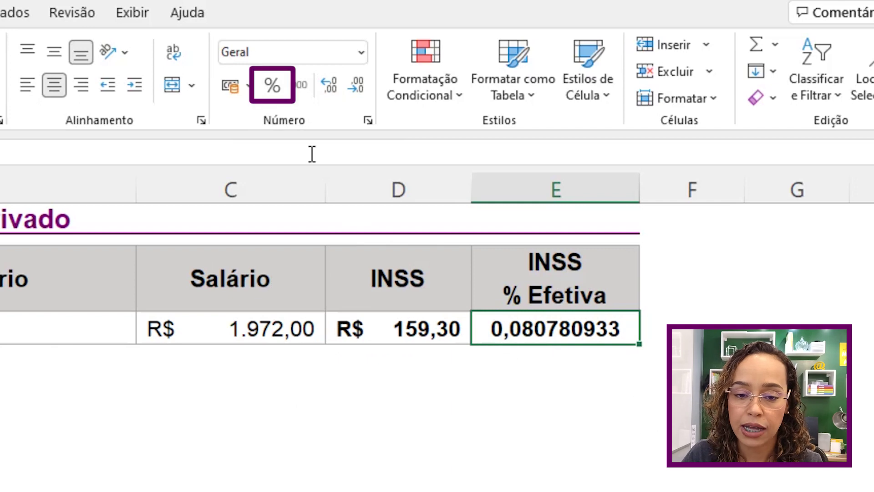
Format the effective INSS percentage in E4 as Porcentagem with two decimal places.
left_click(272, 87)
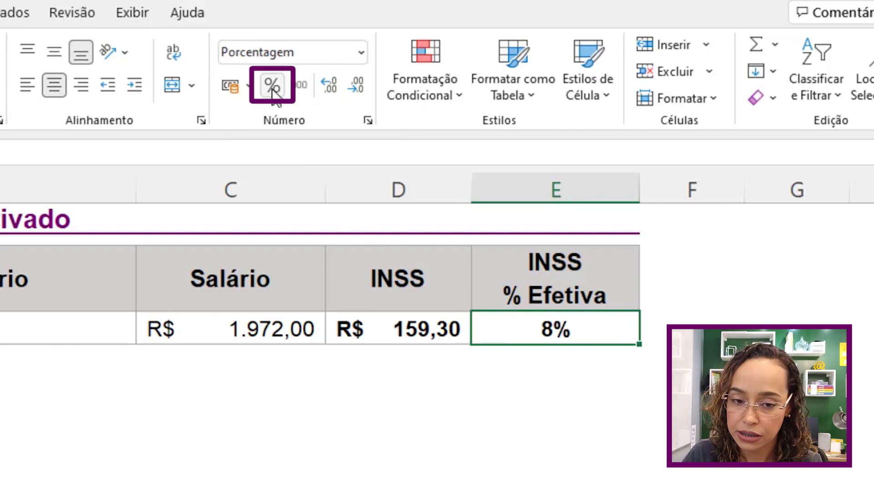
left_click(329, 87)
left_click(330, 88)
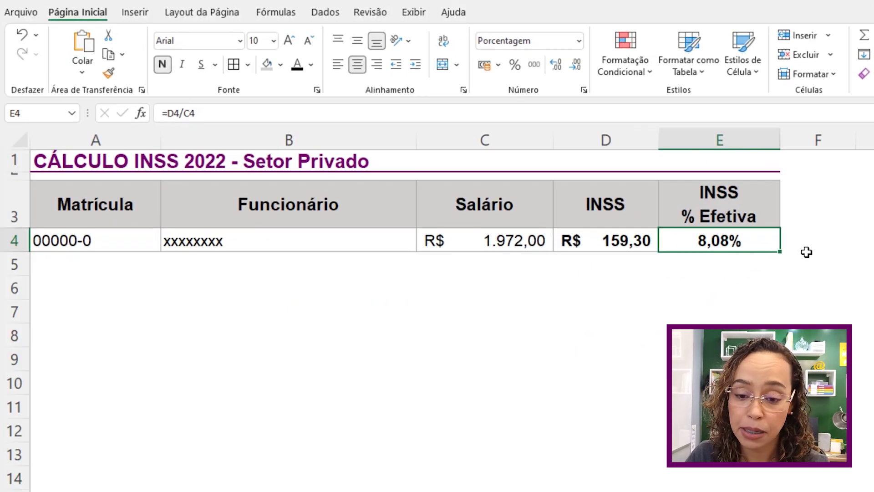
Convert the range A3:E4 into a table, keeping its first row as headers.
left_click_drag(106, 204, 716, 240)
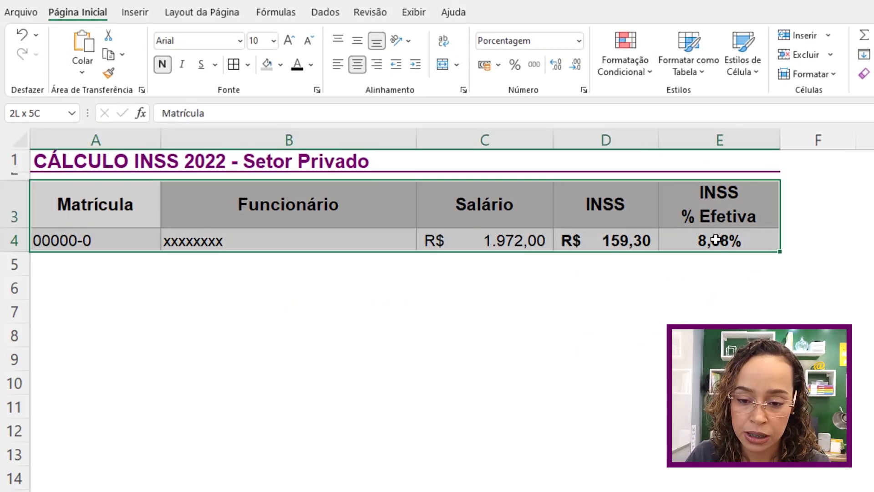
left_click(138, 14)
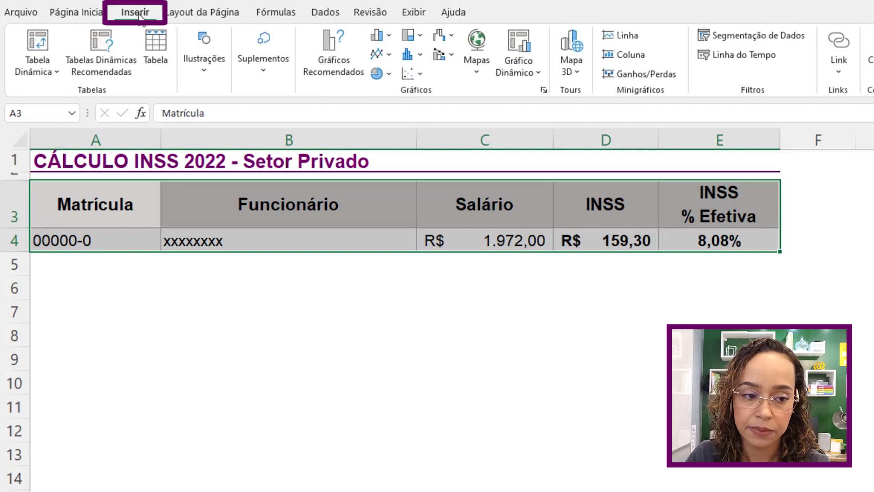
left_click(157, 45)
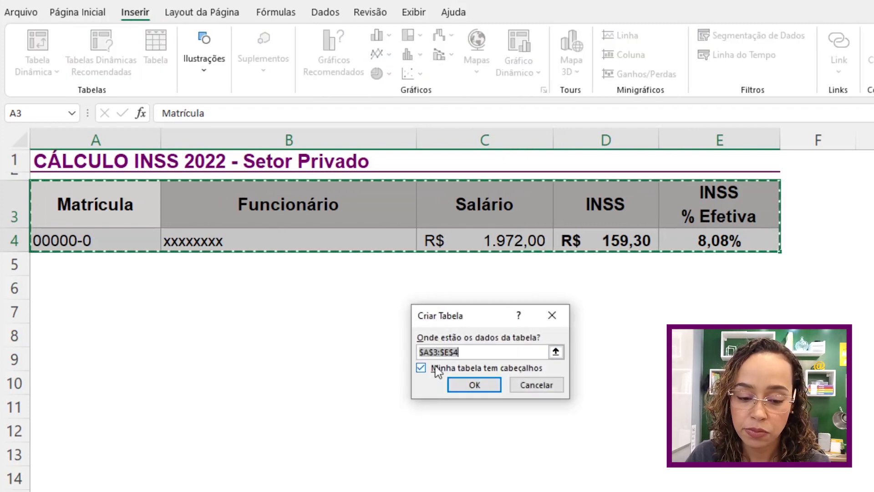
left_click(482, 382)
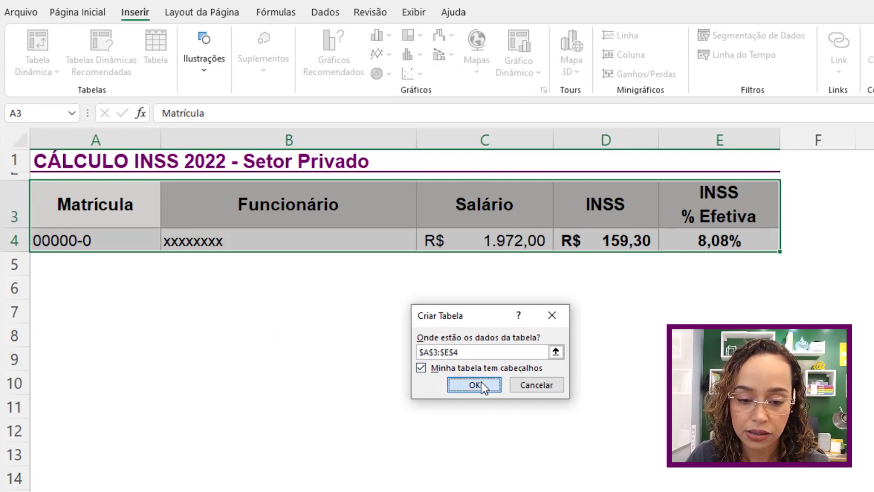
Apply the first, plain style of the Clara group to the INSS table.
left_click(587, 241)
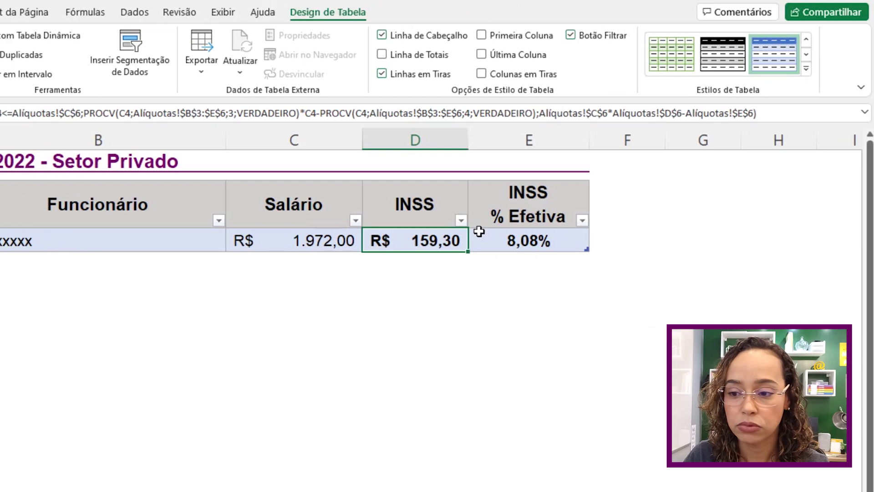
left_click(806, 70)
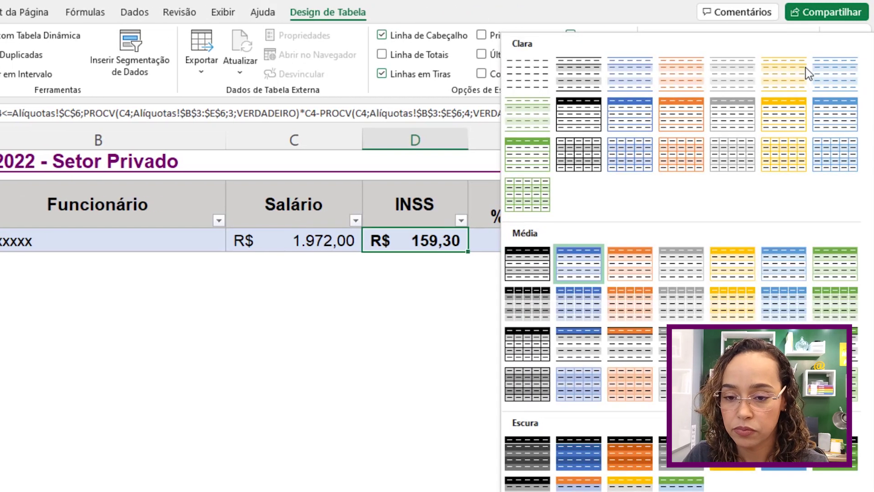
left_click(534, 75)
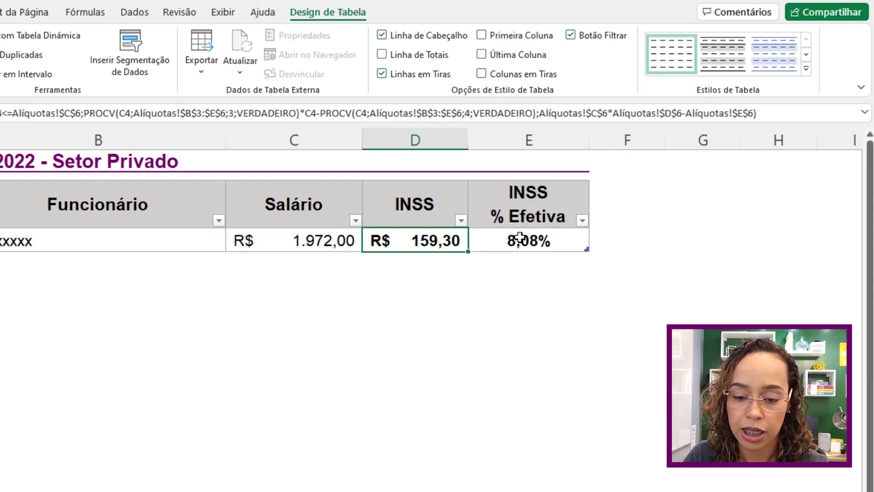
left_click(521, 238)
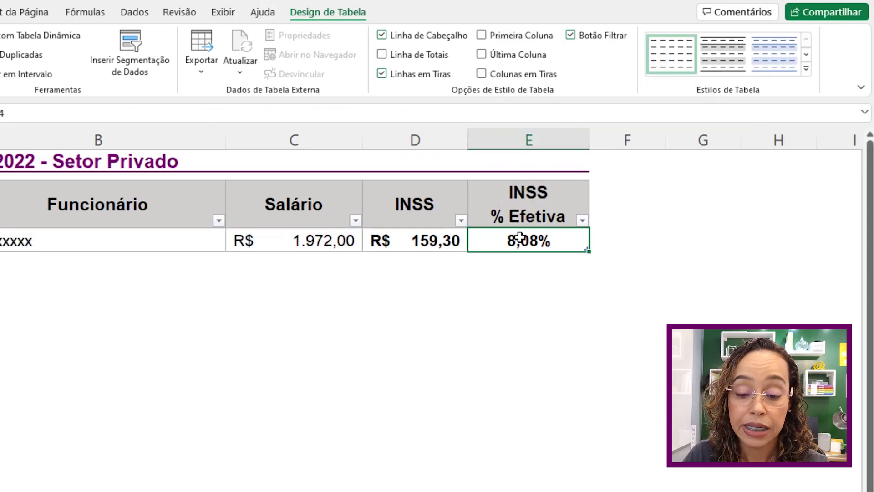
left_click(395, 235)
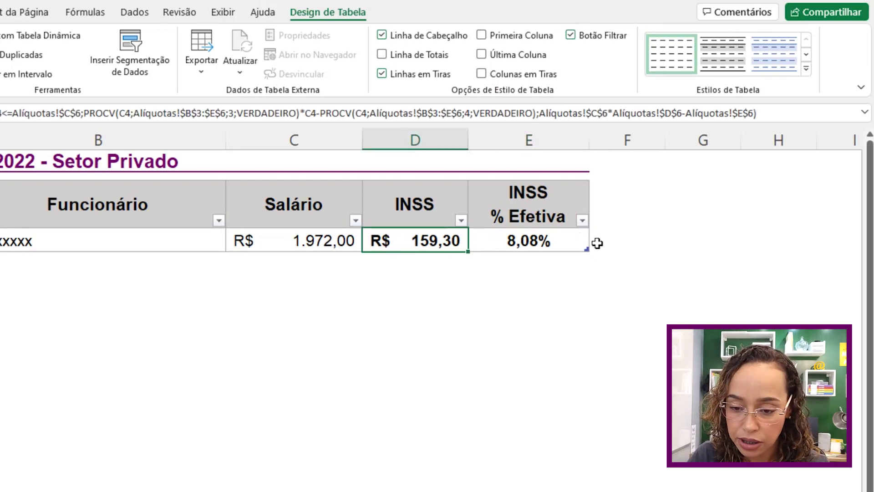
Try adding a table row by entering a new registration number in A5, and check the formula in E5.
left_click(119, 214)
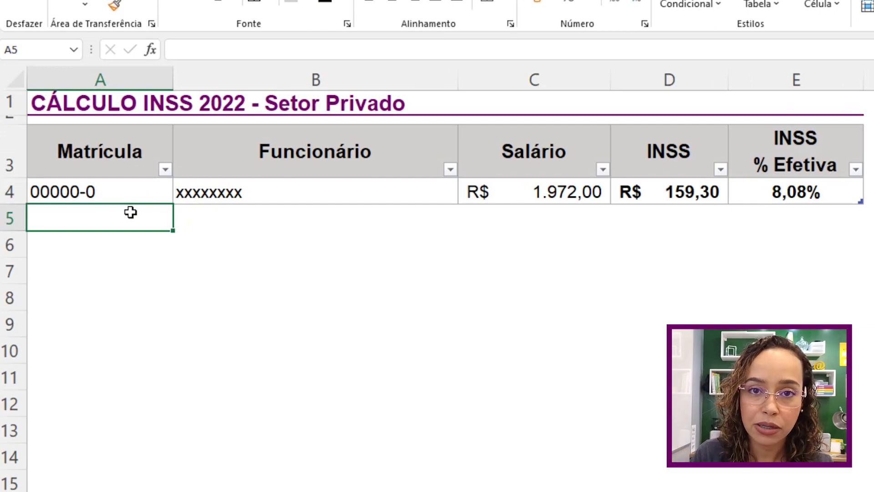
type("00000")
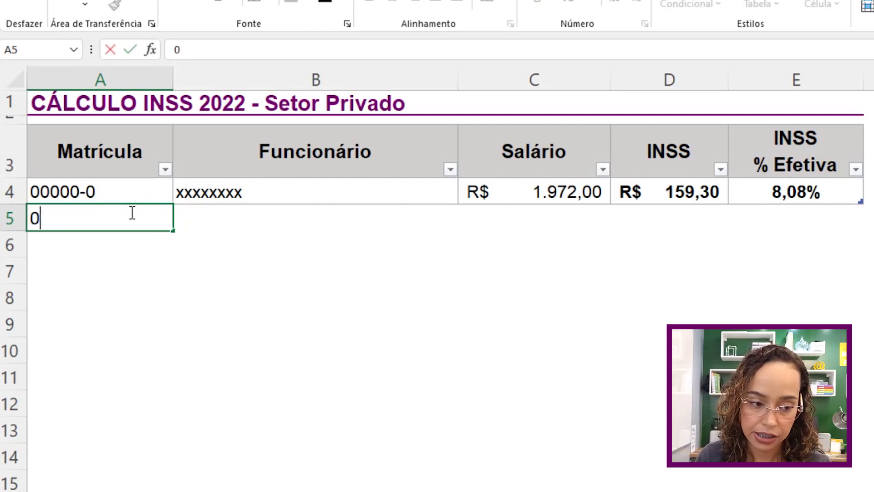
key("Tab")
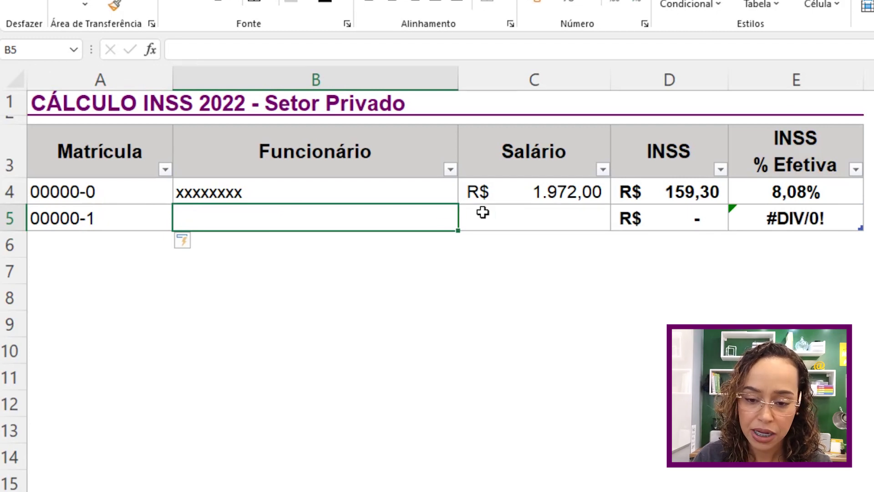
left_click(817, 219)
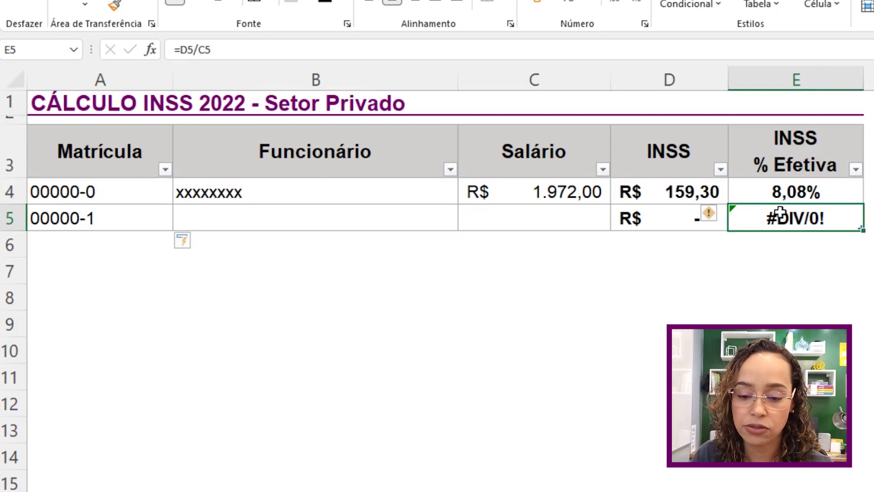
Delete the test row 5 from the sheet.
left_click(10, 219)
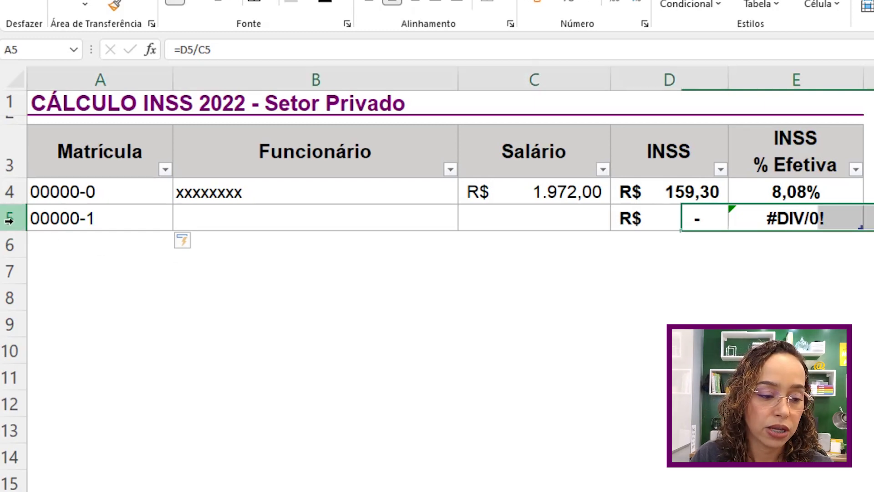
right_click(11, 220)
left_click(60, 382)
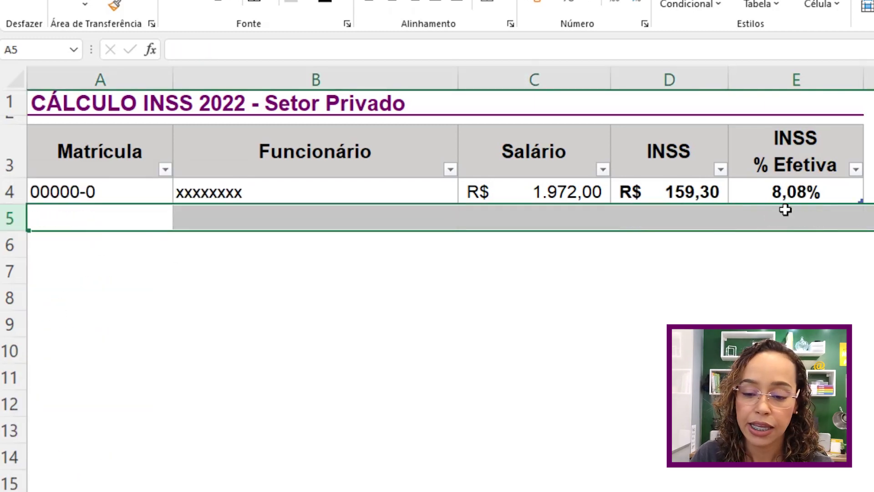
Wrap the division in E4 in SEERRO with 0 as the error value: =SEERRO(D4/C4;0).
double_click(808, 192)
left_click(739, 192)
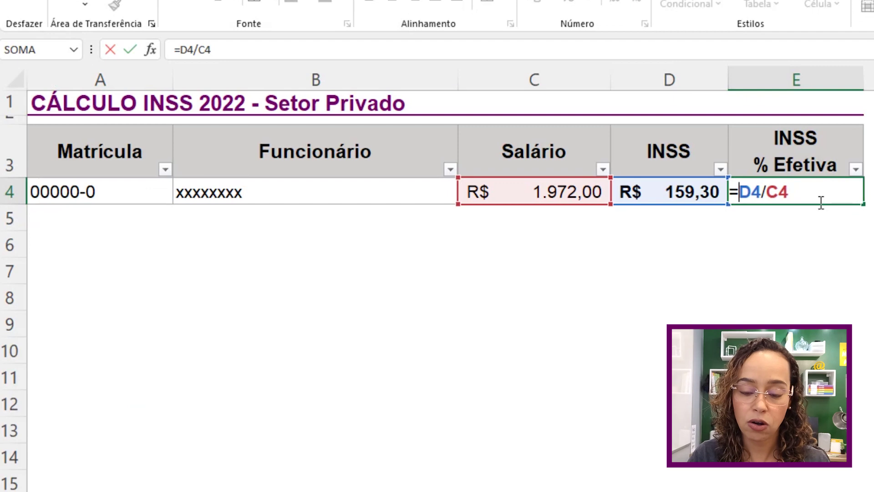
type("See")
key("Tab")
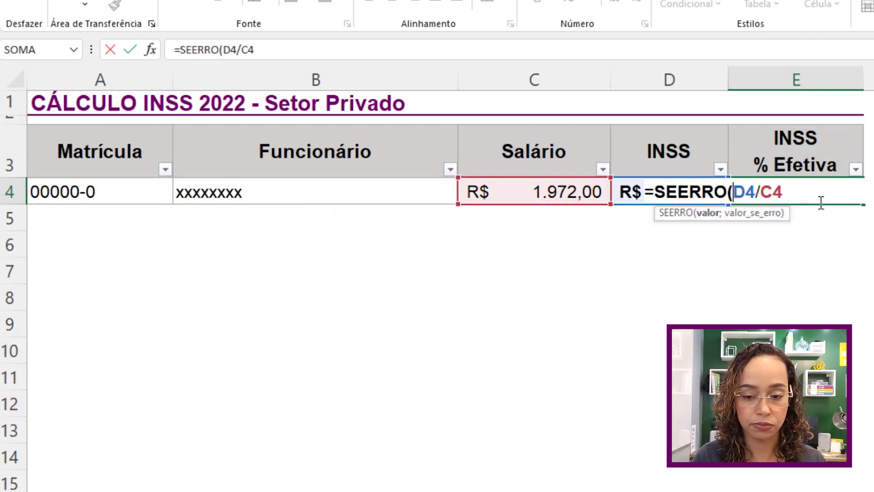
left_click(778, 192)
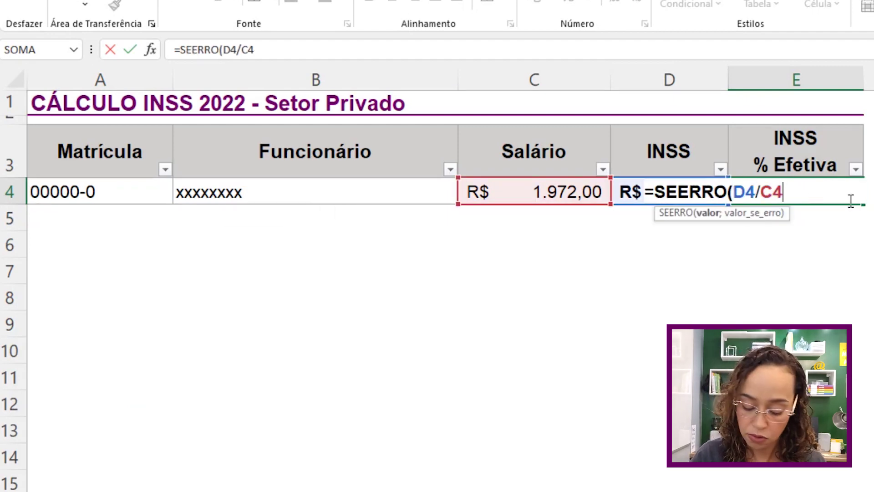
type(";")
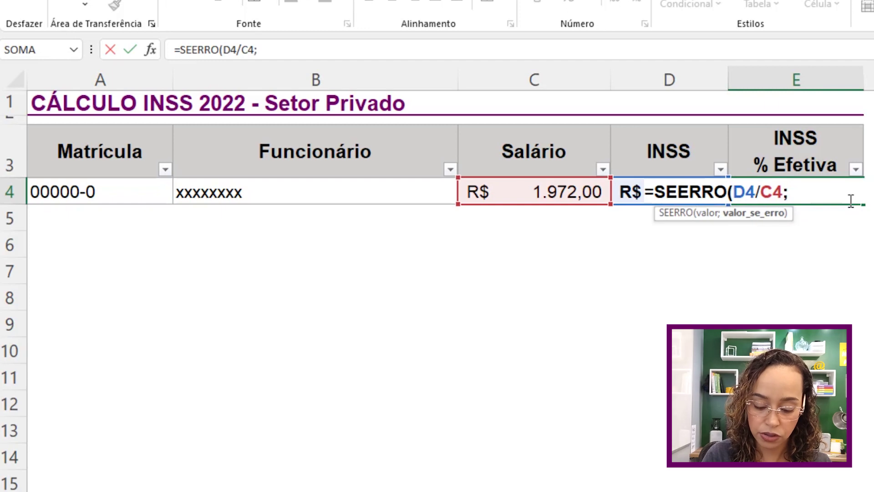
type("0)")
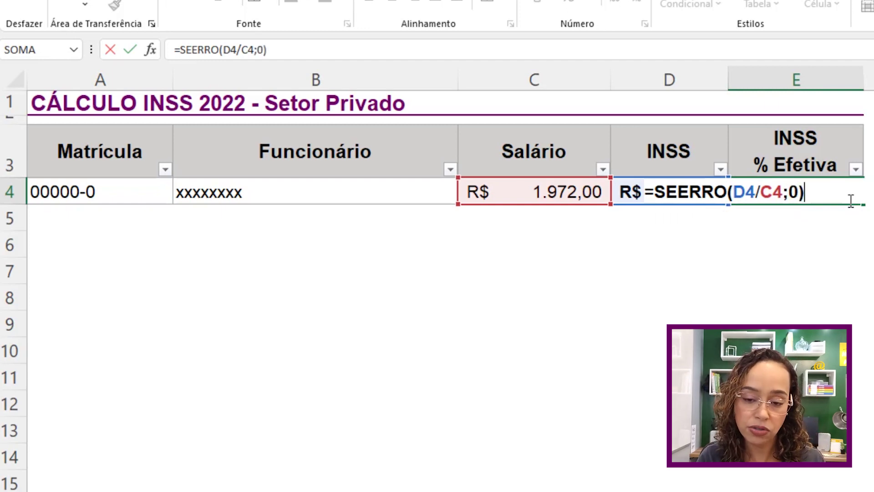
key("Return")
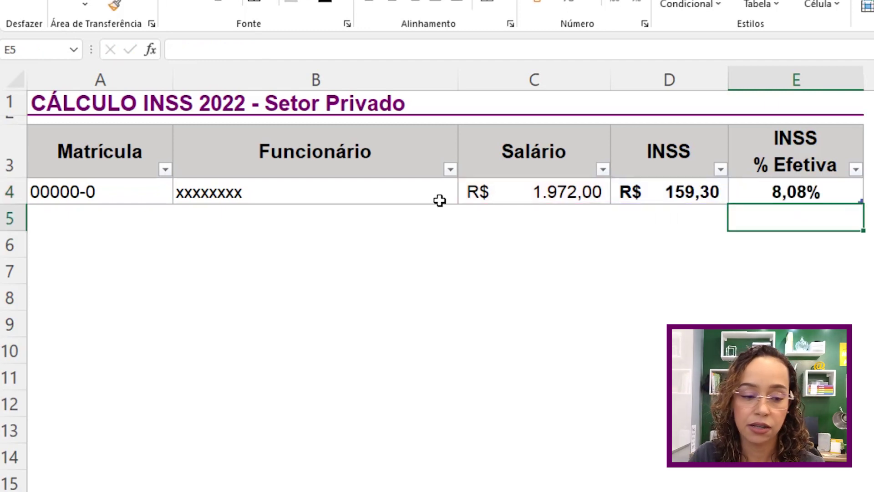
Add a second employee in row 5 with a registration number, Funcionário yyyyyy and Salário 2500.
left_click(90, 213)
type("00000-1")
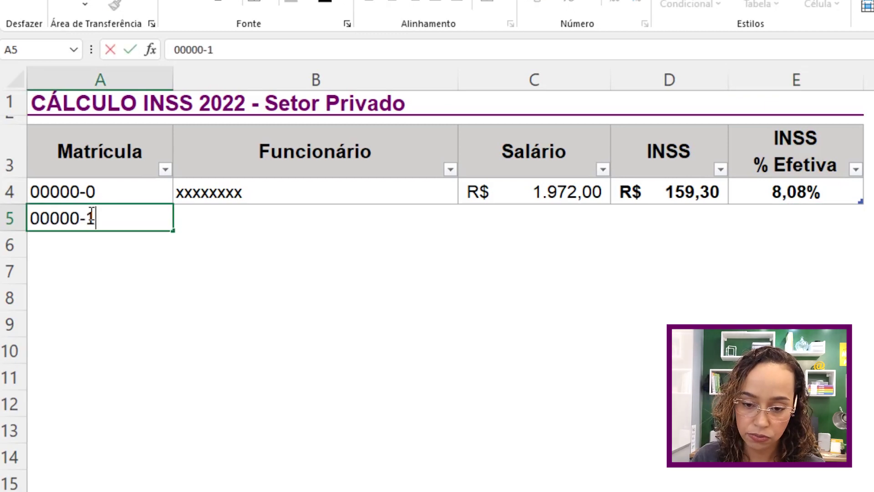
key("Return")
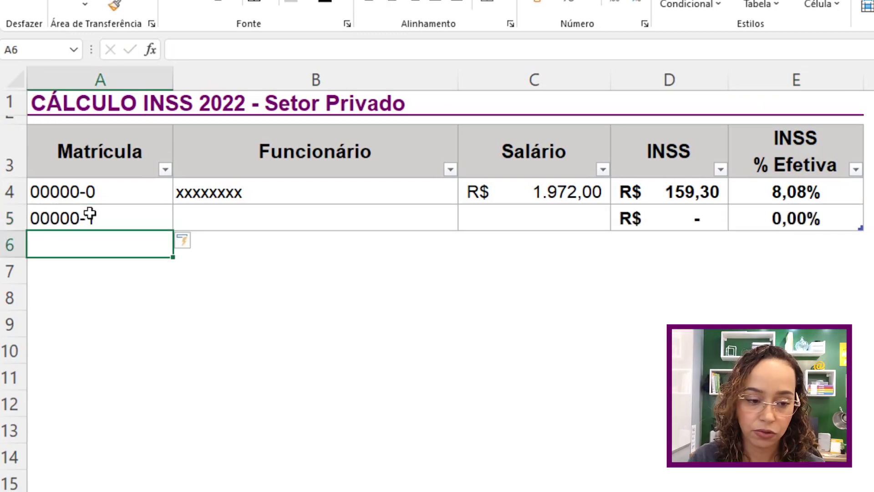
left_click(771, 215)
left_click(373, 221)
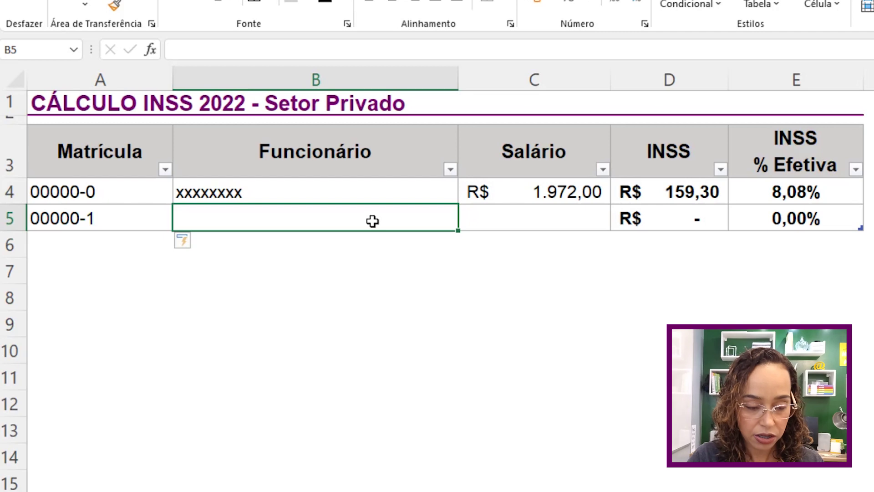
type("yyyyyy")
left_click(526, 216)
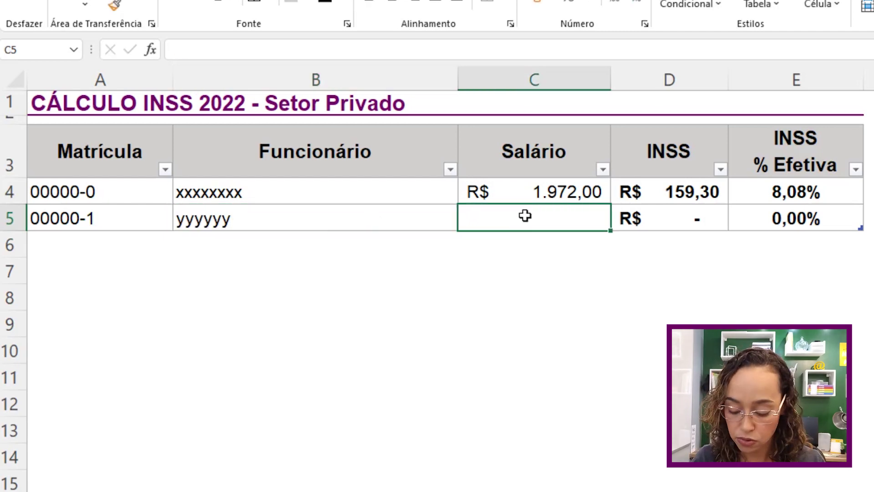
type("2500")
key("Tab")
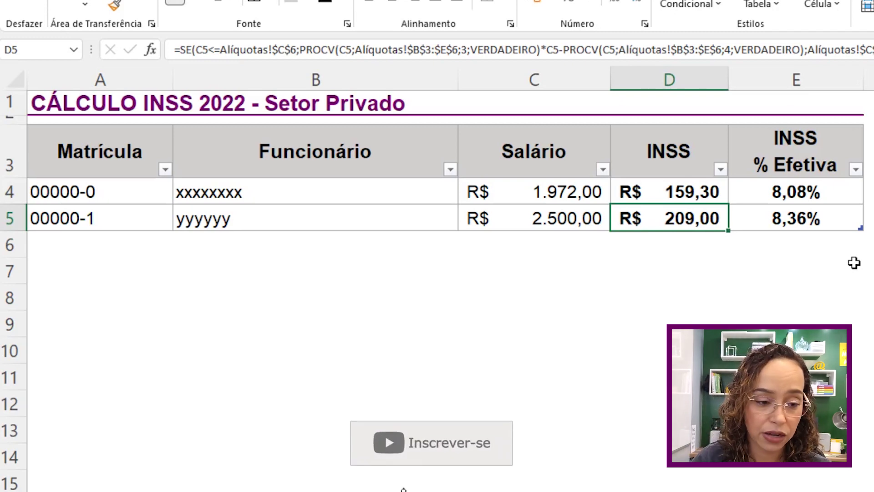
Add a third employee in row 6 with a registration number, Funcionário zzzz and Salário 5000.
left_click(77, 245)
type("2")
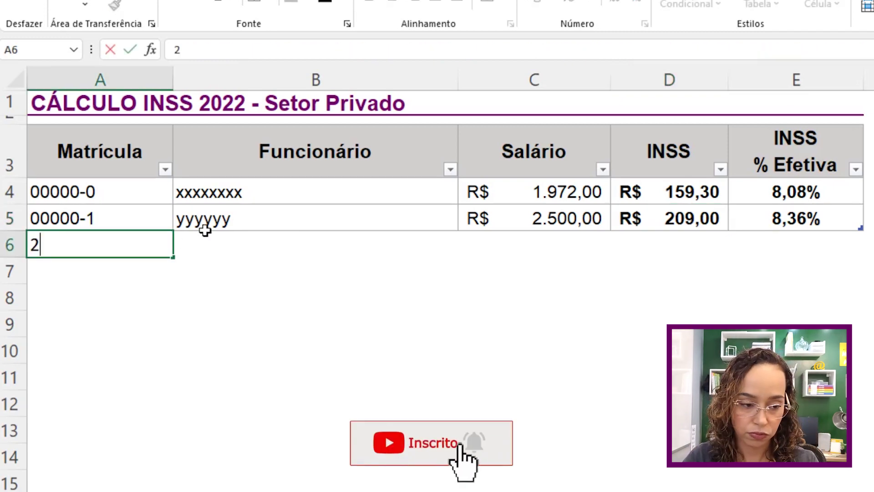
key("Tab")
type("zzzz")
key("Tab")
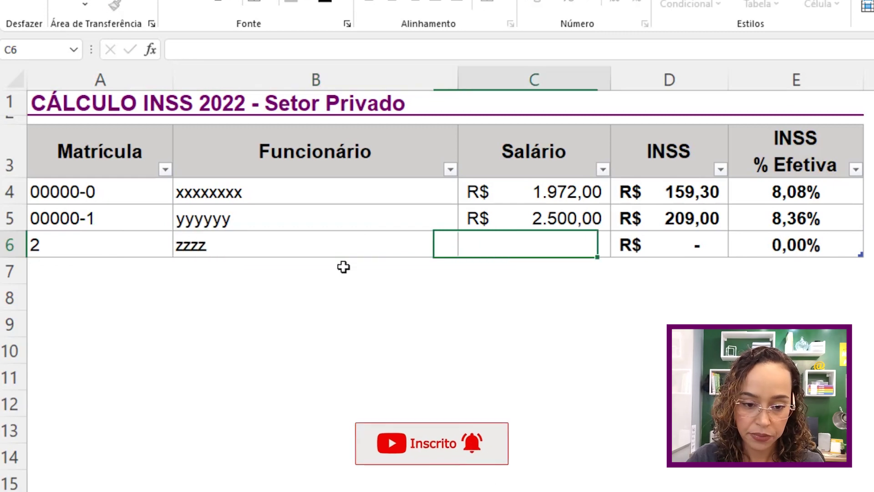
type("5000")
key("Tab")
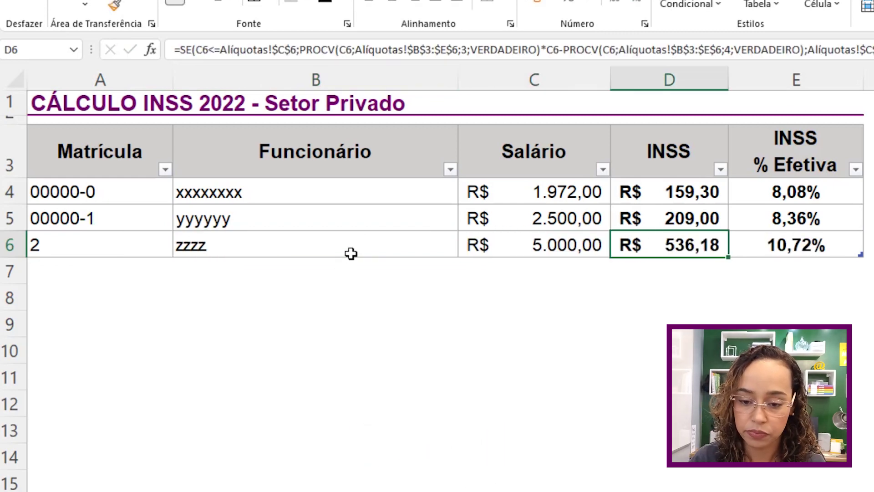
Set the salary in C6 to 8000 and check the effective INSS percentage in E6.
left_click(599, 255)
type("8000")
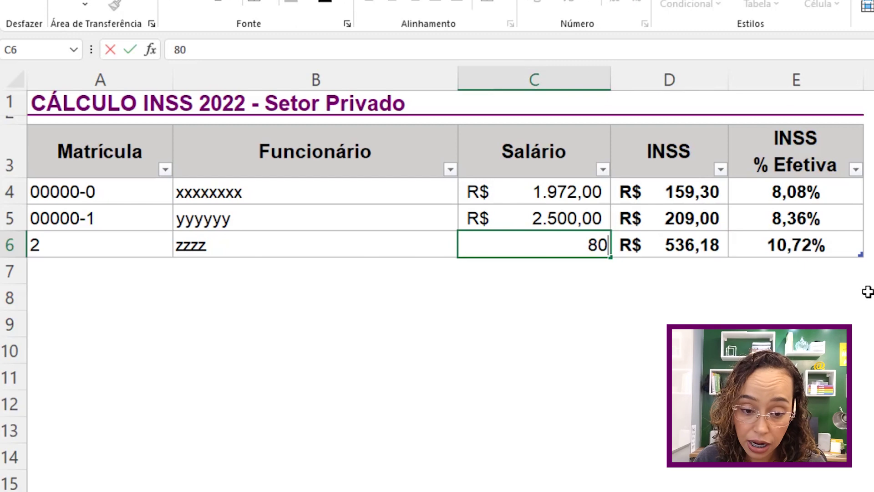
key("Return")
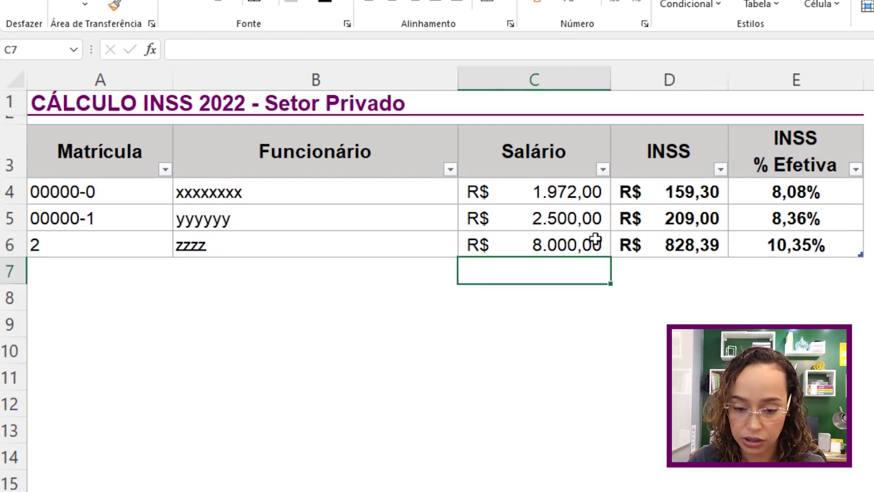
left_click(743, 243)
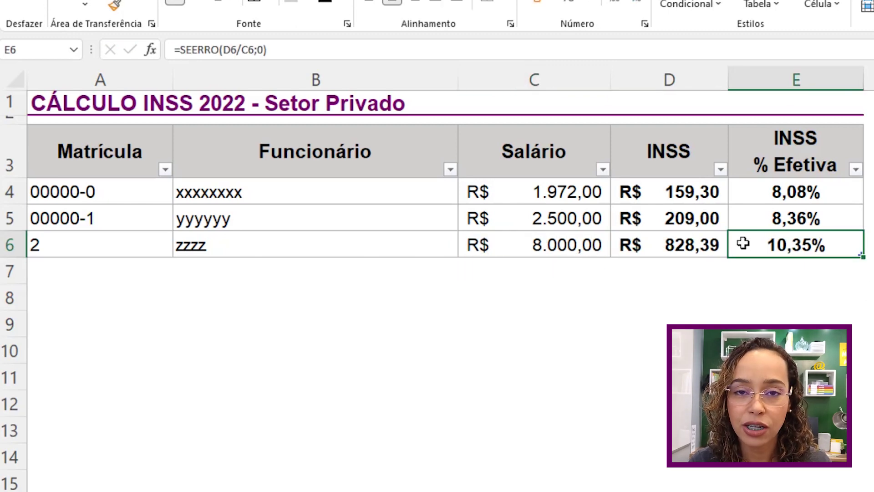